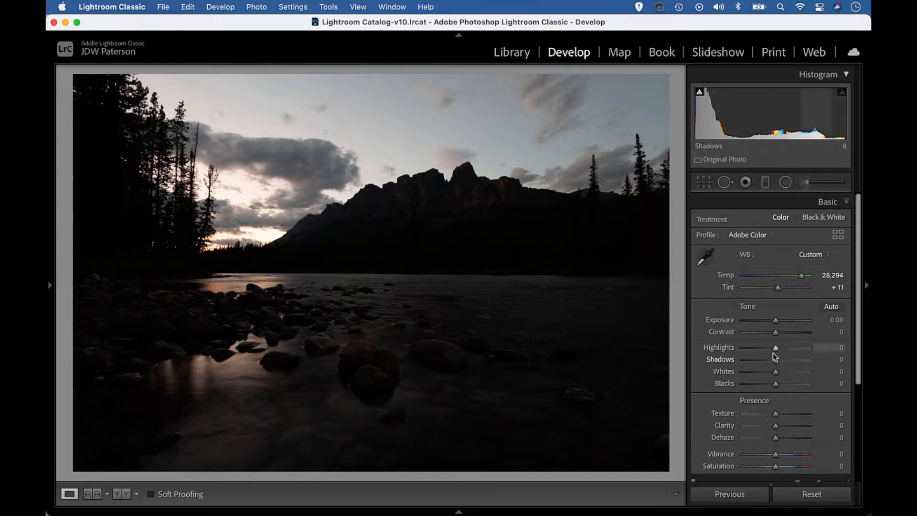
Step: Set exposure to +1.25, highlights to −20, shadows to +100, clarity to +29, temperature to 37,515 and tint to +22 for the whole photo
left_click_drag(775, 359, 784, 322)
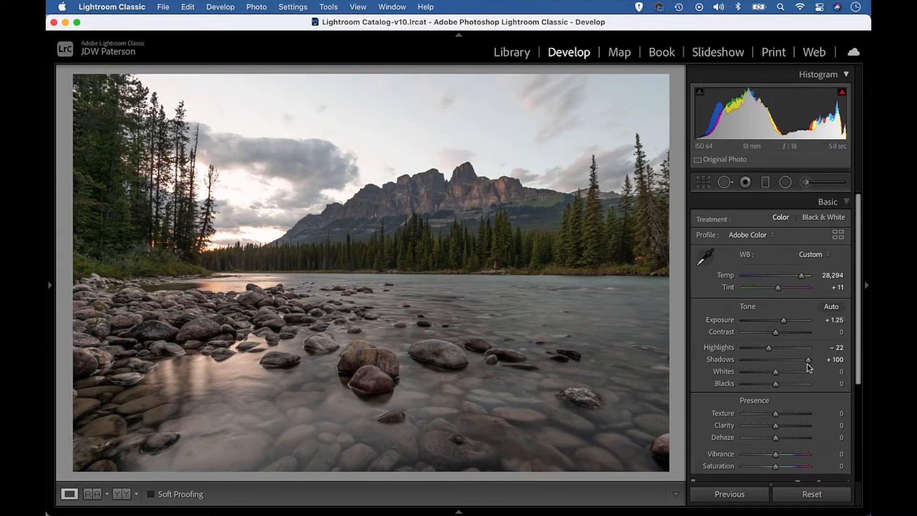
left_click_drag(765, 346, 767, 348)
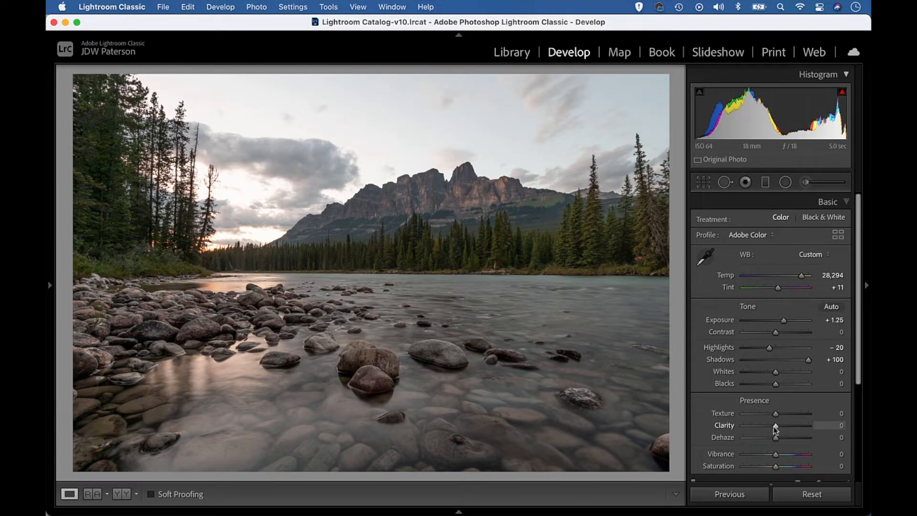
left_click_drag(776, 425, 785, 428)
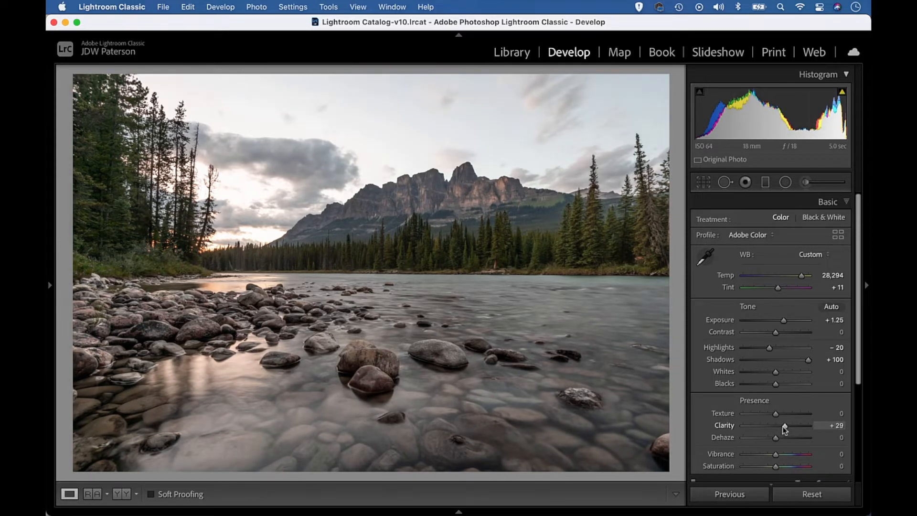
left_click_drag(798, 276, 782, 292)
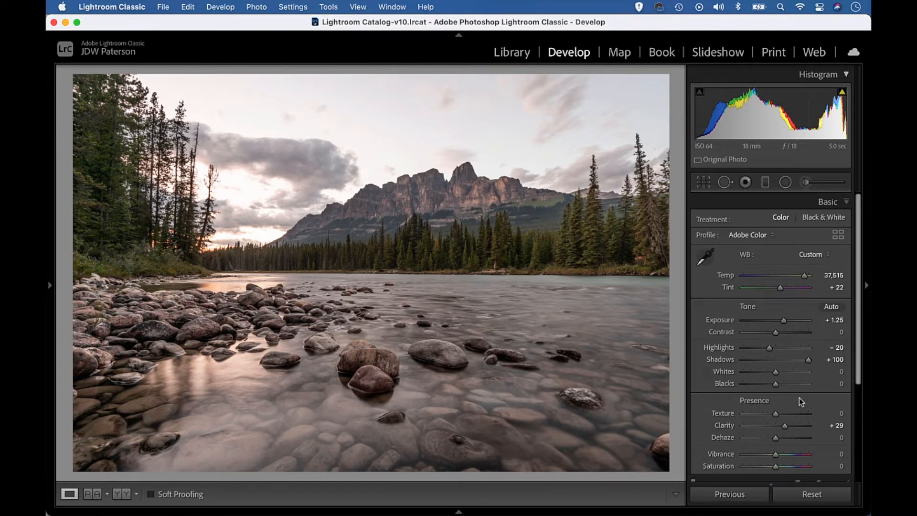
Step: Reset all Tone and Presence adjustments of the photo to their defaults
left_click(752, 307, "alt")
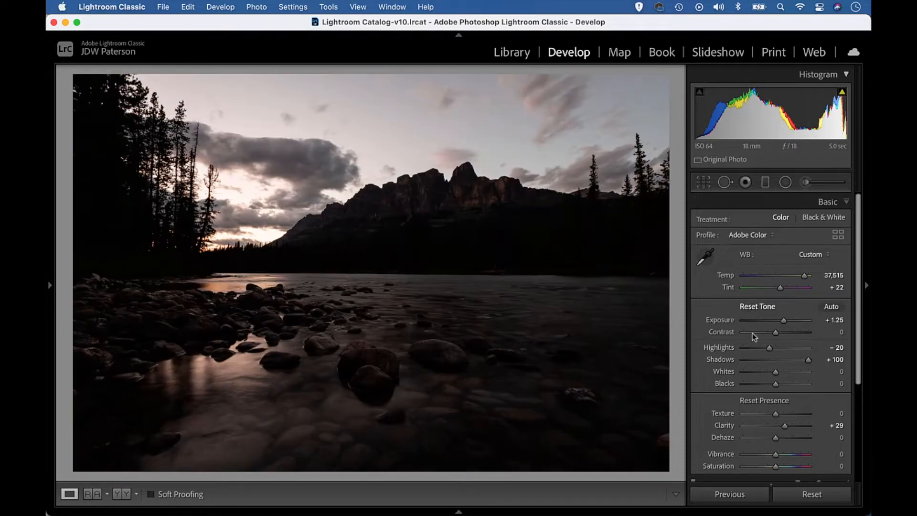
left_click(766, 399, "alt")
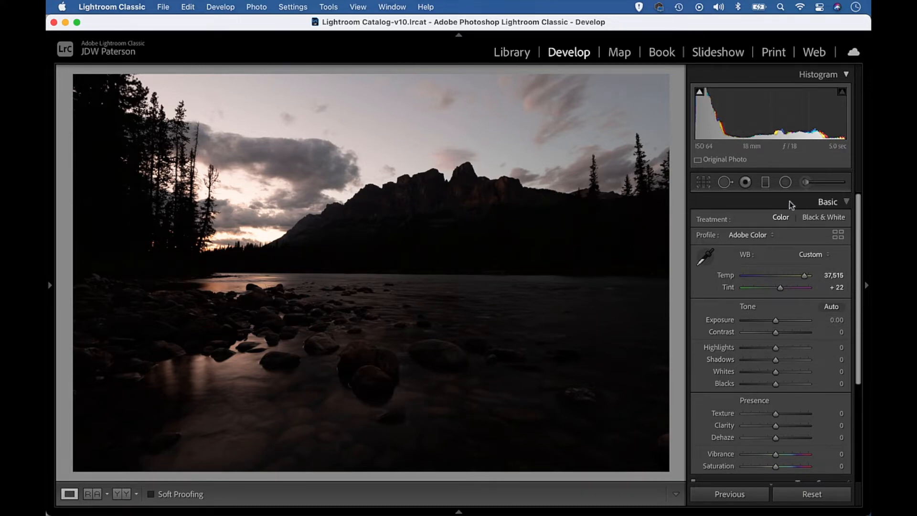
Step: With the Adjustment Brush and Auto Mask on, paint a mask over the mountain, using brush size 6 along its ridge line
left_click(803, 185)
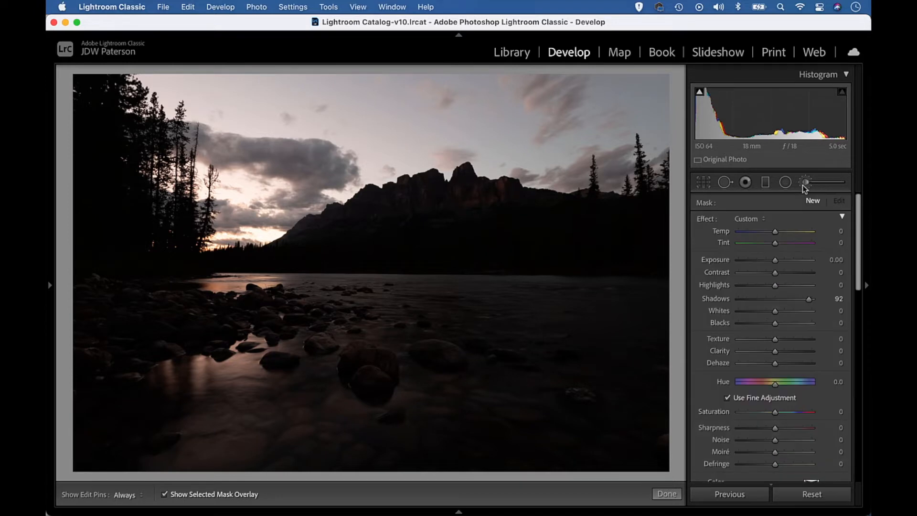
left_click_drag(858, 276, 861, 320)
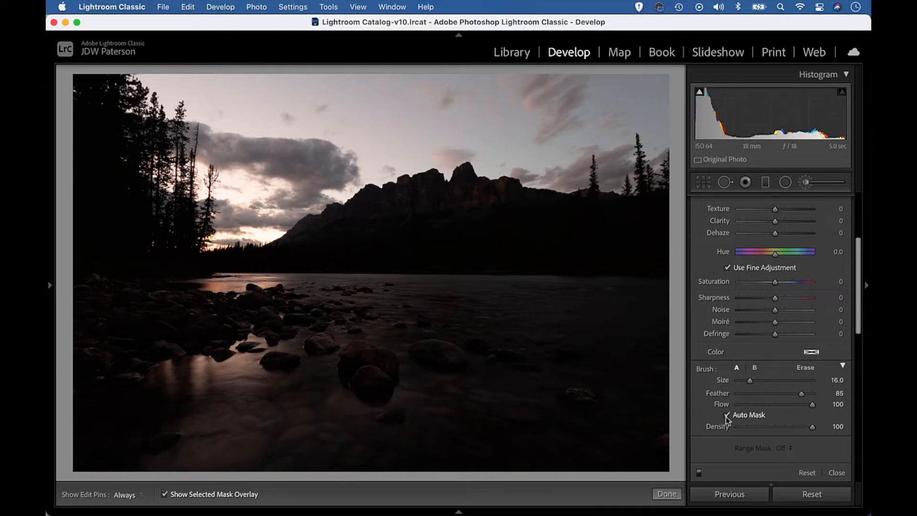
mouse_move(317, 243)
left_mouse_down()
mouse_move(417, 221)
mouse_move(425, 183)
mouse_move(441, 209)
mouse_move(459, 207)
mouse_move(464, 171)
mouse_move(460, 186)
mouse_move(476, 191)
mouse_move(548, 206)
mouse_move(604, 202)
mouse_move(538, 206)
mouse_move(428, 182)
mouse_move(391, 201)
mouse_move(369, 197)
mouse_move(328, 223)
mouse_move(330, 217)
mouse_move(268, 262)
left_mouse_up()
scroll(417, 221, "down", 6)
scroll(465, 196, "down", 2)
scroll(319, 248, "up", 1)
scroll(449, 204, "down", 3)
left_click_drag(464, 185, 466, 170)
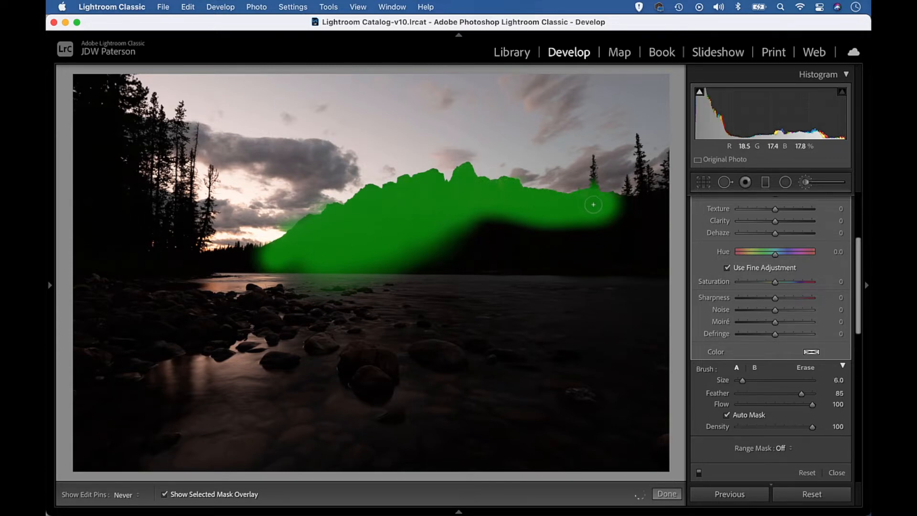
Step: Extend the brush mask over the trees, rocky shore and river with a larger brush, and hide the mask overlay
scroll(608, 205, "up", 6)
mouse_move(616, 208)
left_mouse_down()
mouse_move(632, 225)
mouse_move(621, 240)
mouse_move(662, 251)
mouse_move(477, 242)
mouse_move(570, 226)
mouse_move(374, 247)
mouse_move(495, 256)
mouse_move(268, 267)
mouse_move(86, 262)
left_mouse_up()
scroll(96, 229, "up", 3)
left_click_drag(106, 199, 153, 229)
scroll(121, 320, "up", 5)
mouse_move(102, 314)
left_mouse_down()
mouse_move(81, 312)
mouse_move(509, 317)
mouse_move(324, 306)
mouse_move(455, 295)
mouse_move(361, 294)
mouse_move(687, 284)
mouse_move(541, 301)
mouse_move(595, 270)
mouse_move(492, 270)
left_mouse_up()
scroll(657, 363, "up", 2)
mouse_move(658, 362)
left_mouse_down()
mouse_move(429, 370)
mouse_move(374, 360)
mouse_move(567, 355)
mouse_move(179, 354)
mouse_move(316, 343)
mouse_move(189, 341)
mouse_move(53, 390)
mouse_move(76, 352)
mouse_move(107, 404)
mouse_move(340, 399)
mouse_move(512, 422)
mouse_move(642, 420)
mouse_move(582, 466)
mouse_move(655, 454)
left_mouse_up()
mouse_move(306, 463)
left_mouse_down()
mouse_move(256, 419)
mouse_move(321, 440)
left_mouse_up()
mouse_move(561, 395)
left_mouse_down()
mouse_move(585, 382)
mouse_move(651, 234)
mouse_move(657, 198)
mouse_move(633, 193)
left_mouse_up()
key("o")
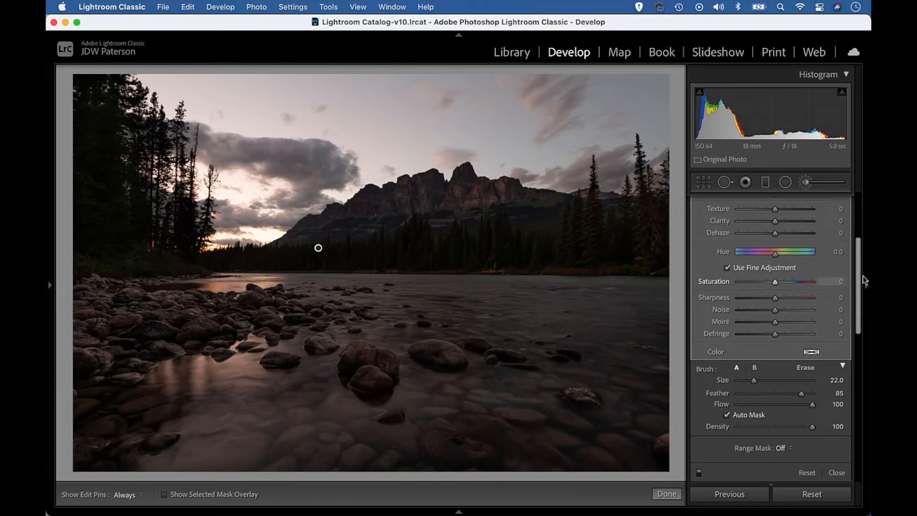
Step: Set the brushed area's exposure to 1.69, shadows to 23 and clarity to 19
left_click_drag(859, 279, 859, 231)
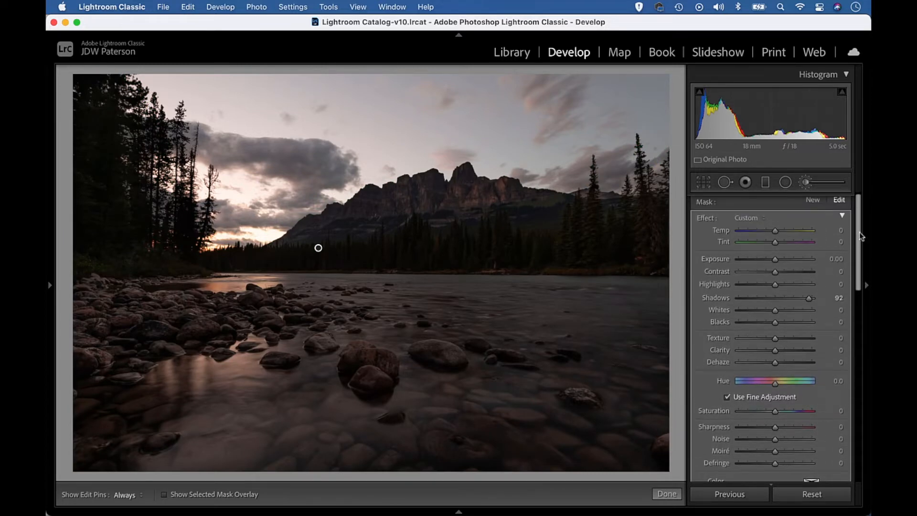
double_click(810, 299)
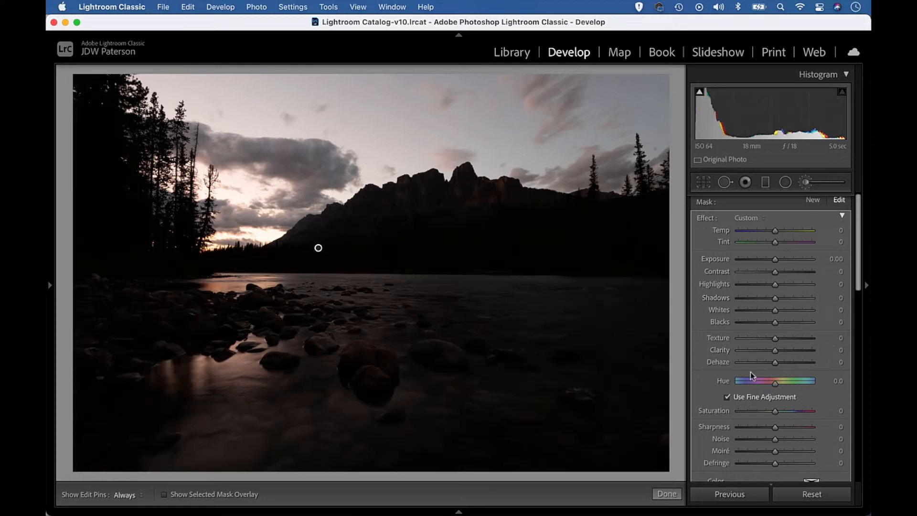
left_click_drag(775, 259, 790, 259)
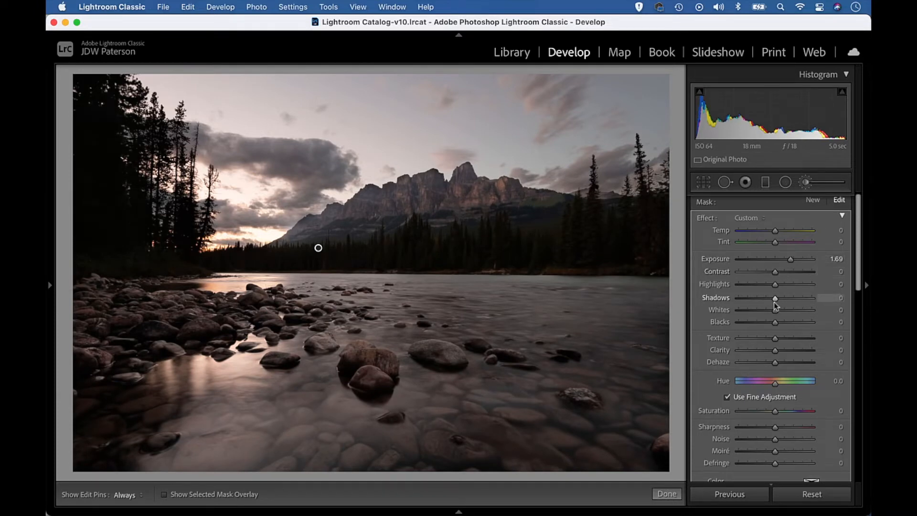
left_click_drag(776, 300, 783, 299)
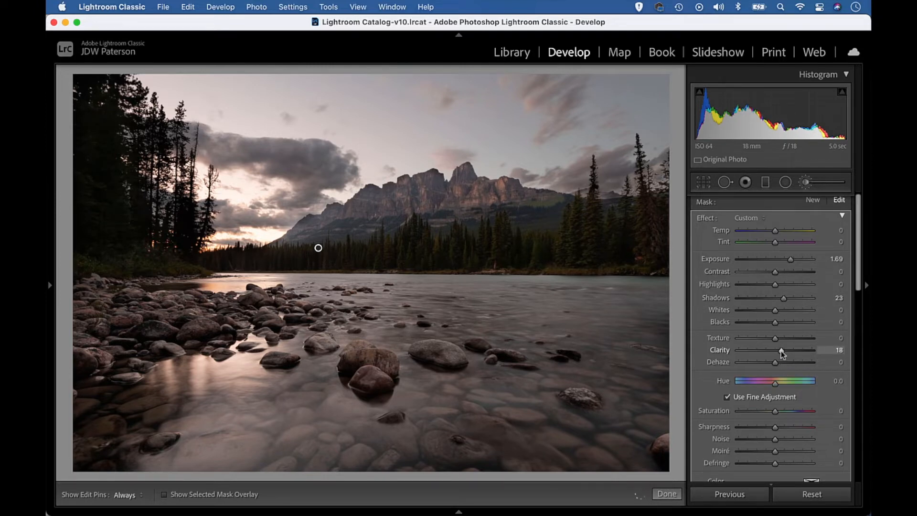
left_click_drag(781, 351, 782, 351)
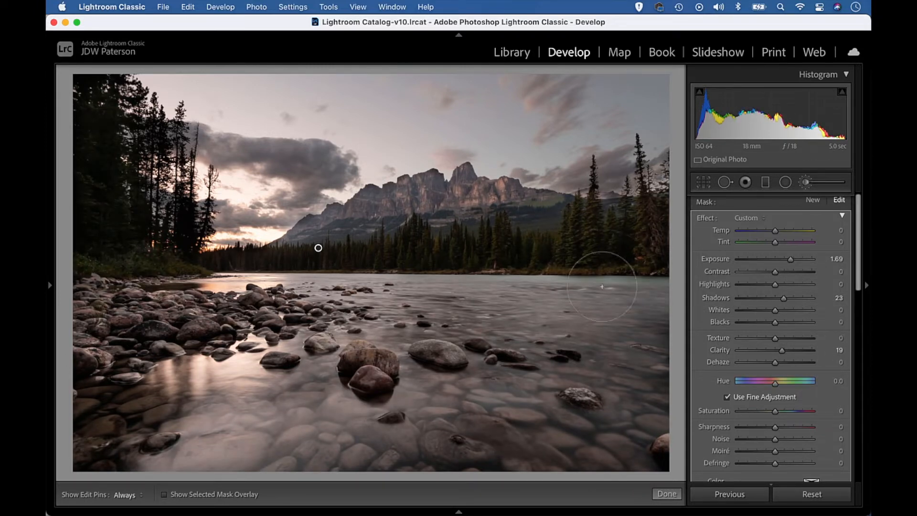
Step: Add a horizontal graduated filter across the upper sky down to the mountain peak, with its shadows value reset to 0
left_click(765, 185)
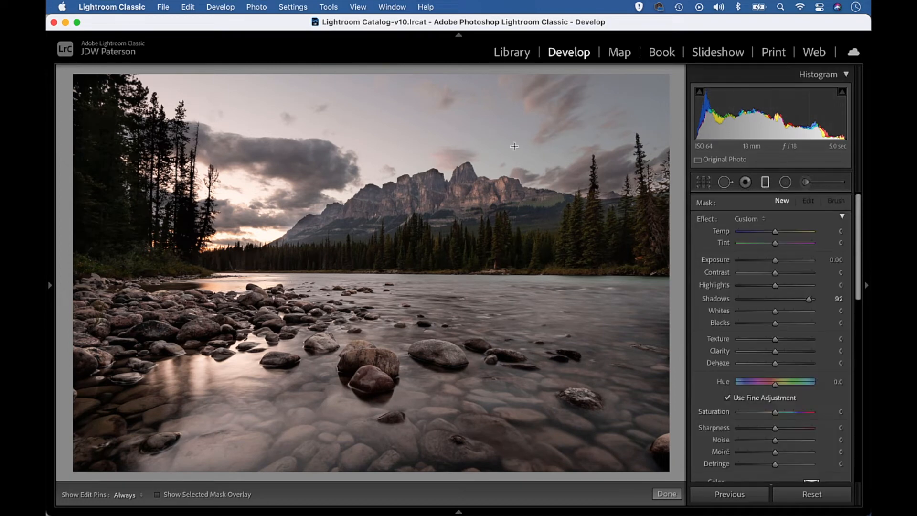
double_click(807, 299)
left_click_drag(396, 90, 399, 179)
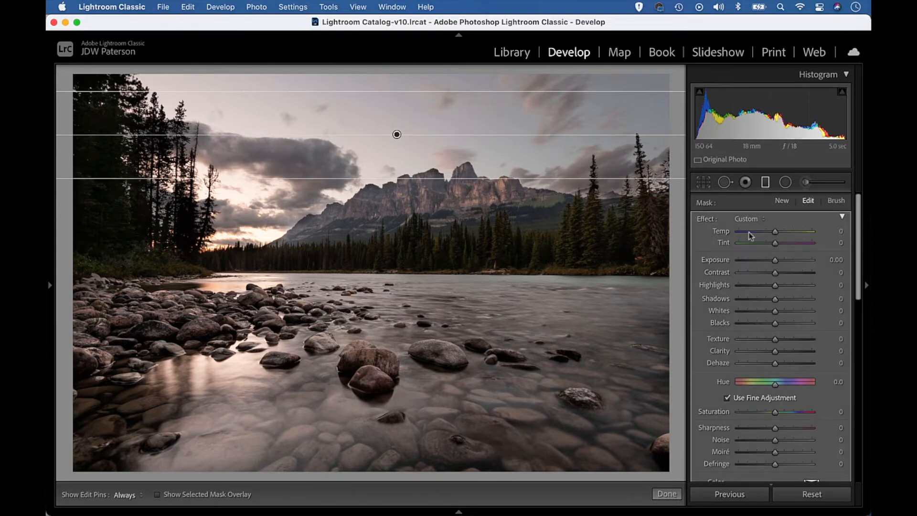
Step: Darken the sky gradient with exposure −0.53 and highlights −45, and close the filter
left_click_drag(770, 261, 763, 261)
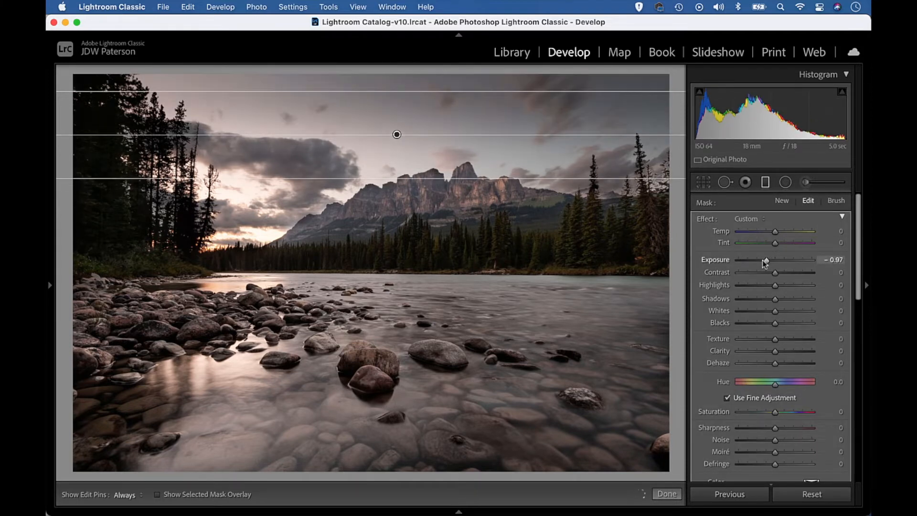
left_click_drag(758, 286, 767, 261)
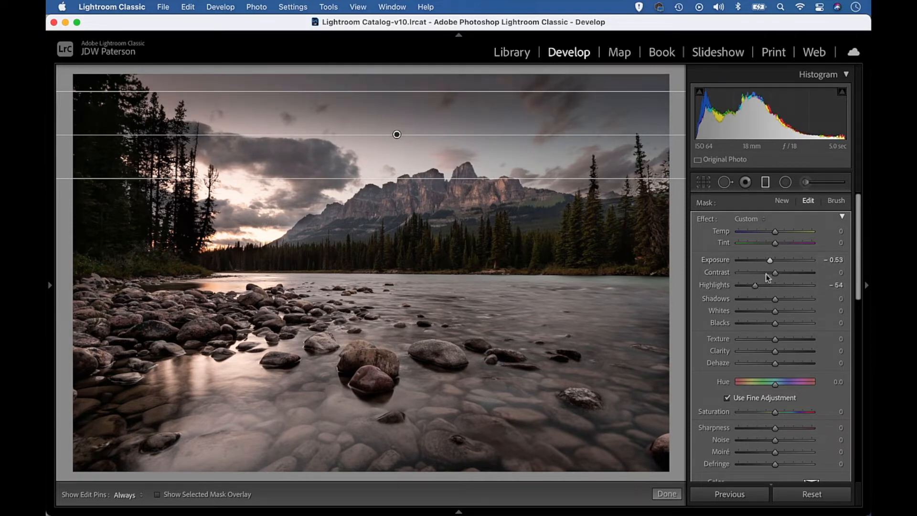
left_click_drag(754, 285, 758, 285)
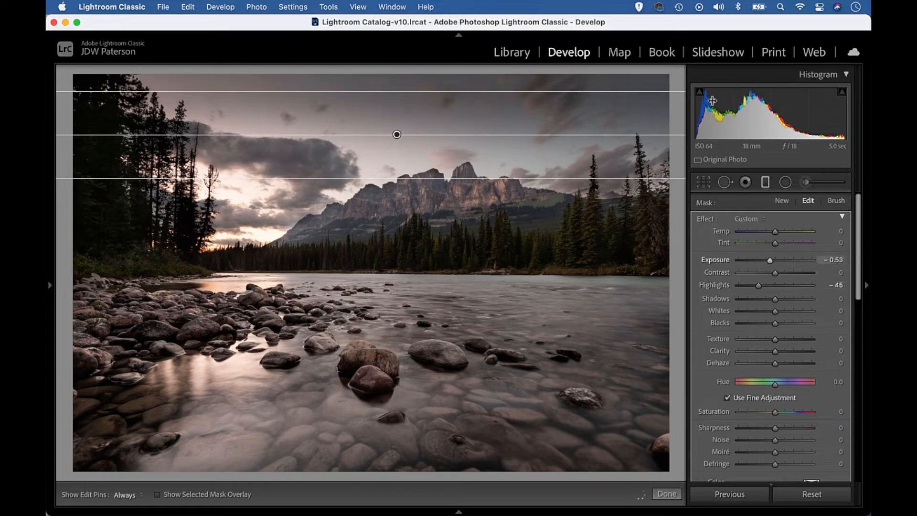
left_click(765, 183)
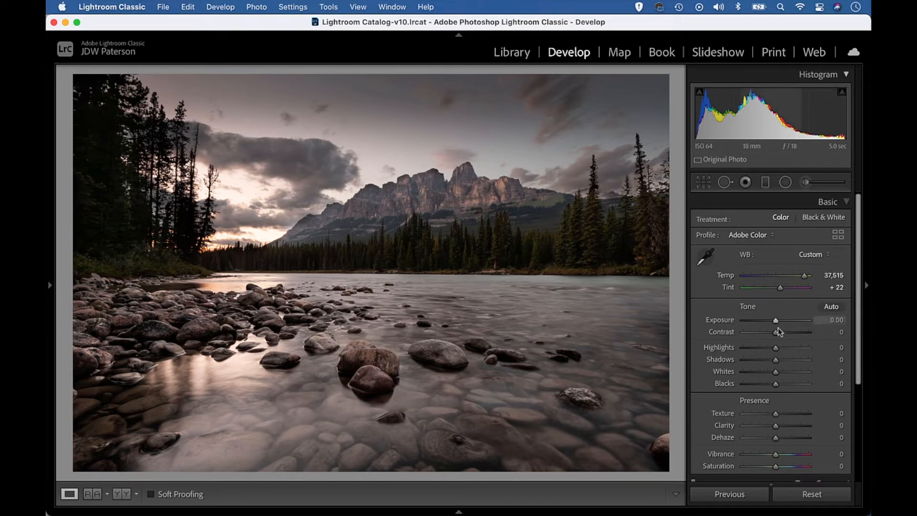
Step: Set the whole photo's temperature to 40,575, exposure to +0.45 and contrast to +18
left_click_drag(801, 275, 802, 274)
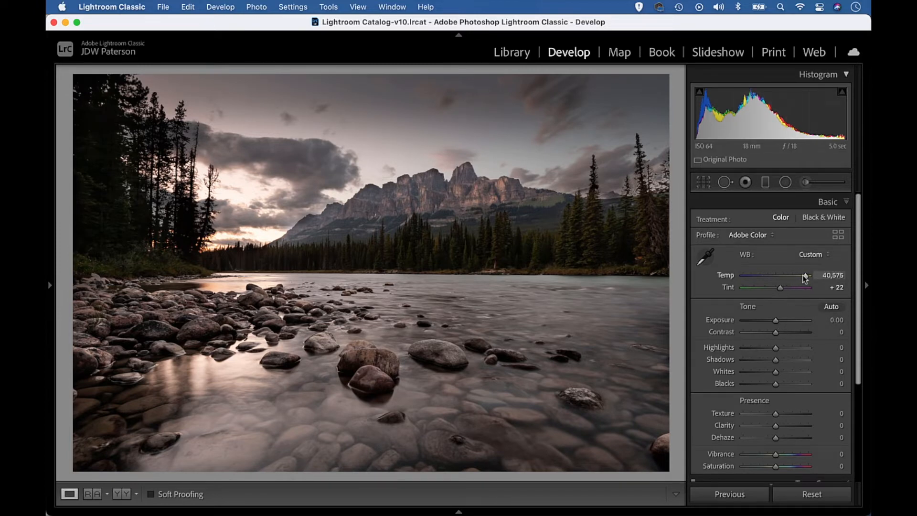
left_click_drag(775, 320, 781, 333)
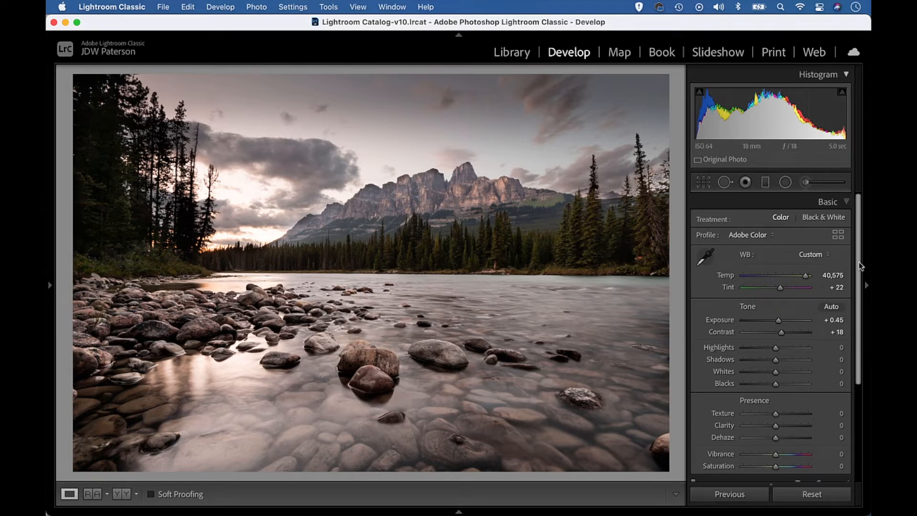
Step: Use targeted luminance adjustments to brighten the trees to yellow +89 and green +47, and darken the mountain to orange −21 and red −2
scroll(858, 266, "down", 1)
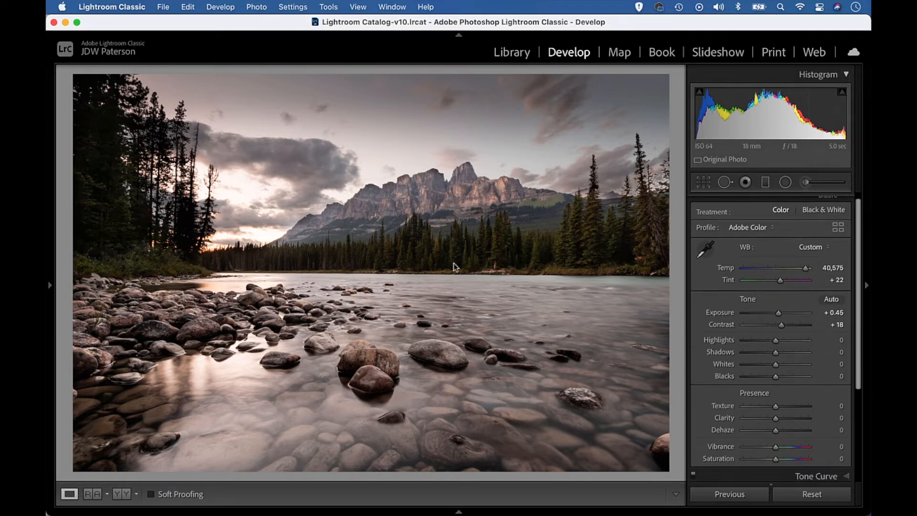
left_click_drag(858, 336, 867, 436)
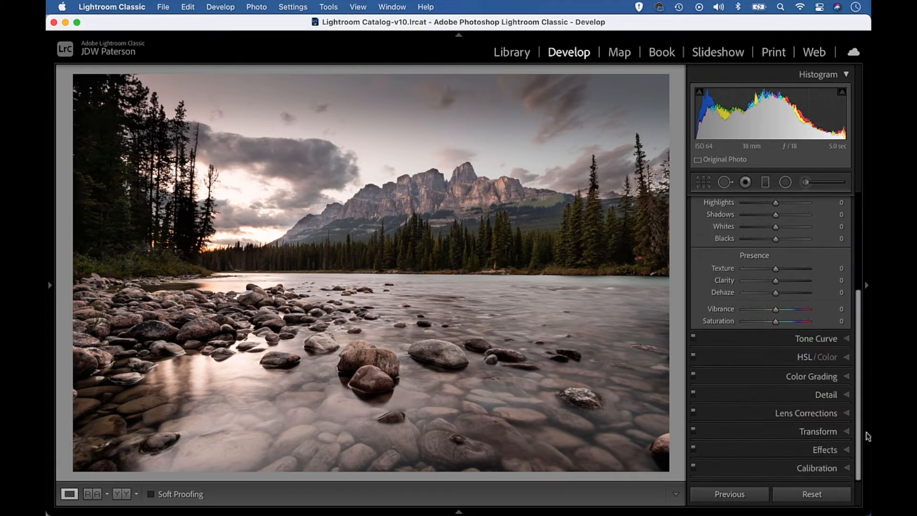
left_click(803, 357)
left_click(792, 260)
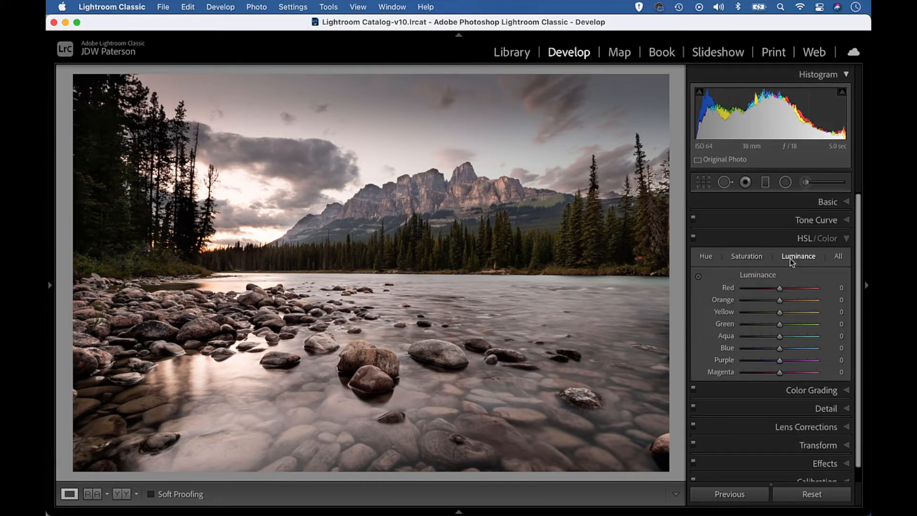
left_click(698, 276)
mouse_move(504, 256)
left_mouse_down()
mouse_move(504, 192)
mouse_move(503, 253)
left_mouse_up()
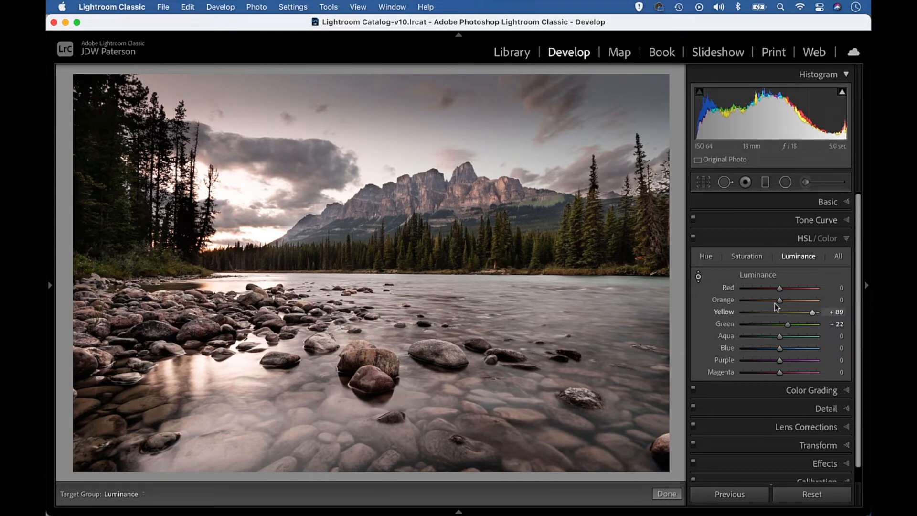
left_click_drag(787, 325, 797, 325)
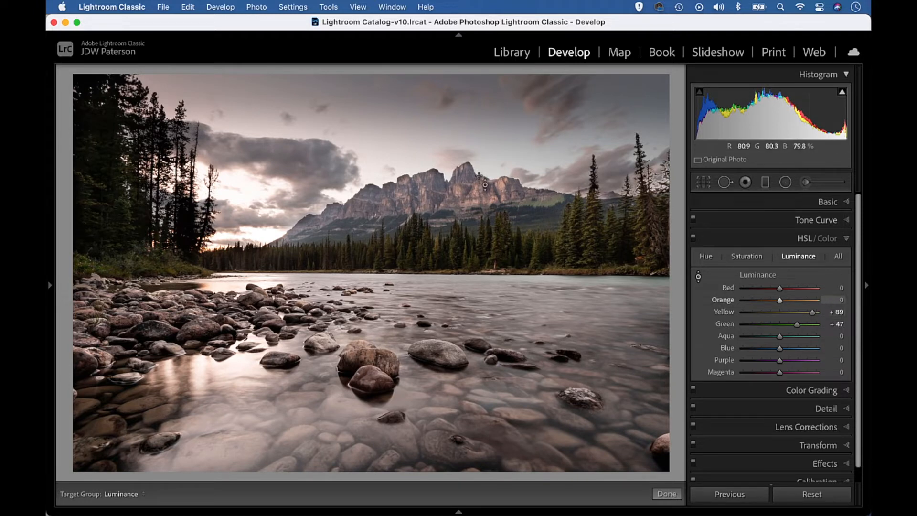
mouse_move(501, 187)
left_mouse_down()
mouse_move(501, 210)
mouse_move(502, 201)
left_mouse_up()
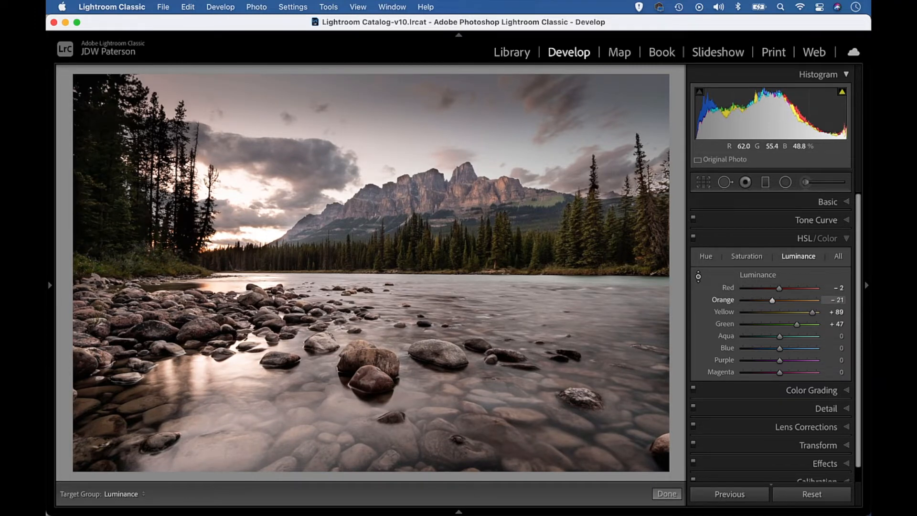
key("Escape")
Step: Correct the white balance to tint +12 and temperature 35,517 while vibrance and saturation are boosted to +100
left_click(828, 202)
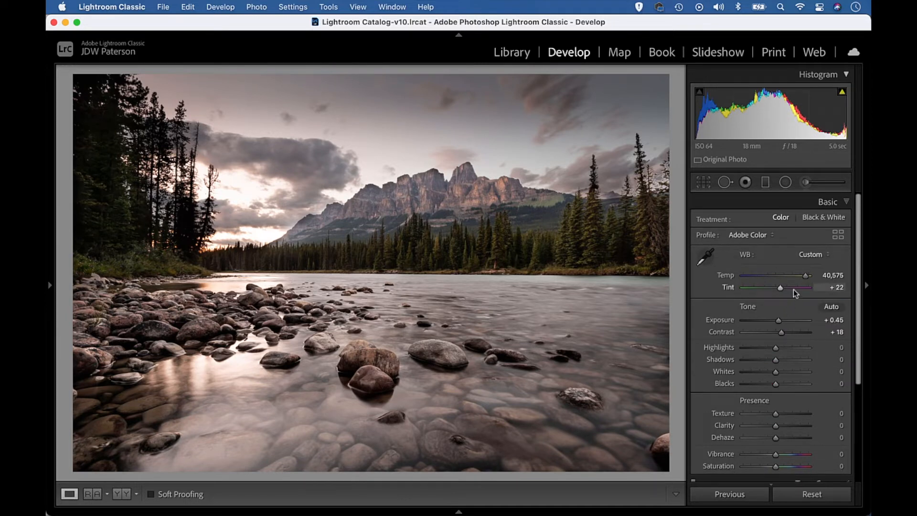
left_click_drag(776, 467, 812, 456)
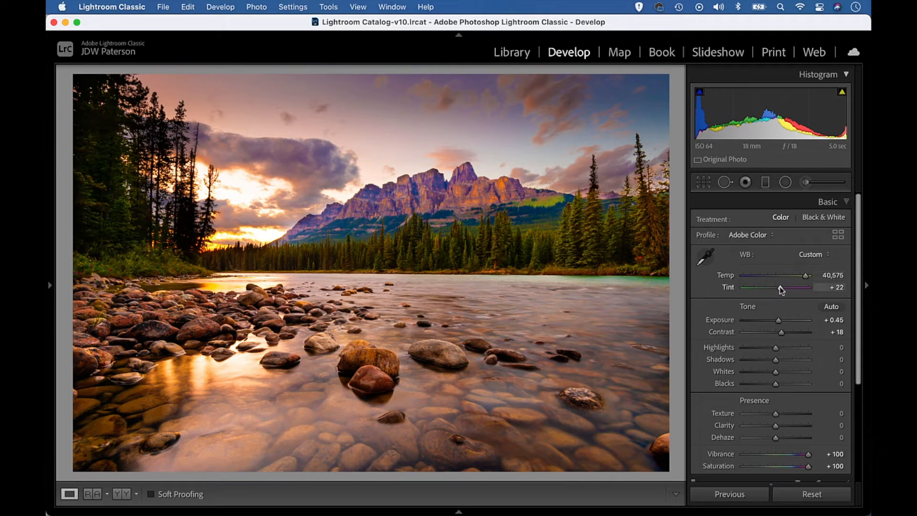
left_click_drag(781, 290, 779, 290)
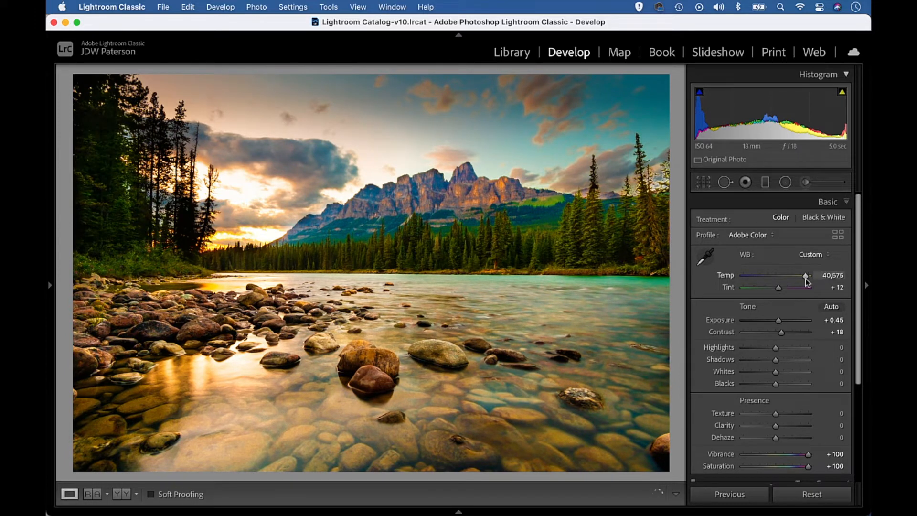
left_click_drag(806, 279, 804, 280)
Step: Reset saturation and vibrance to 0, and set vibrance to +27
scroll(807, 408, "down", 3)
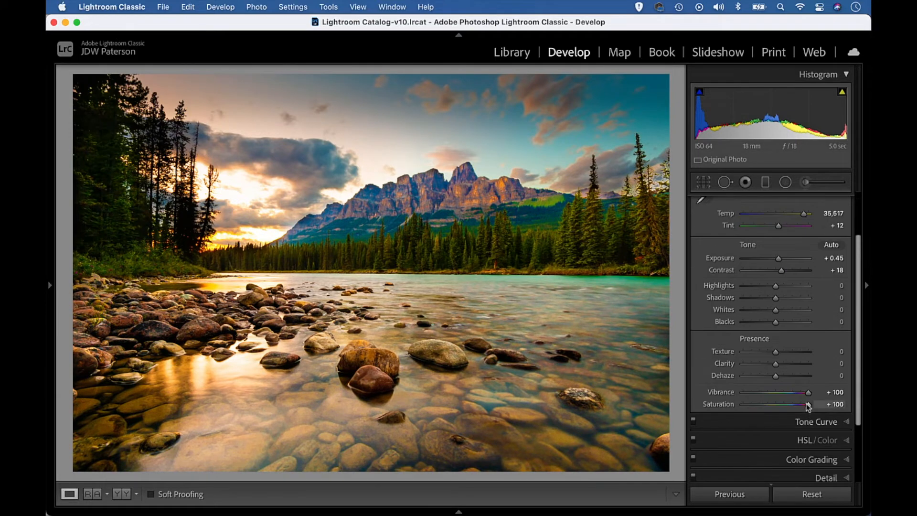
double_click(807, 405)
double_click(807, 393)
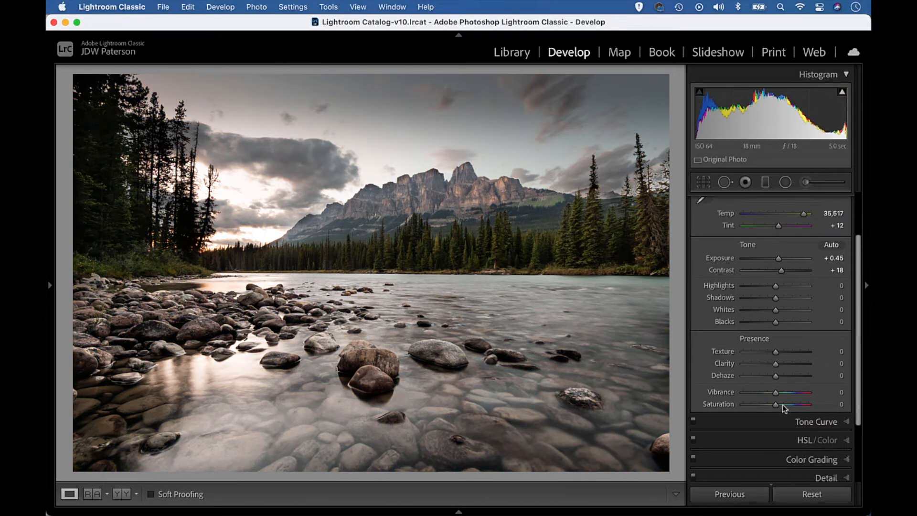
left_click_drag(777, 392, 790, 398)
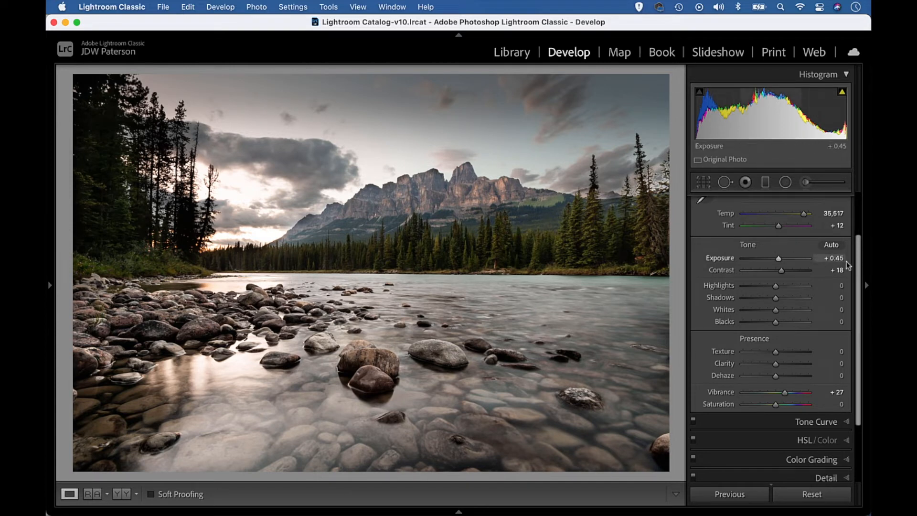
Step: Delete the brush adjustment that brightens the mountain, trees and river foreground
left_click(810, 186)
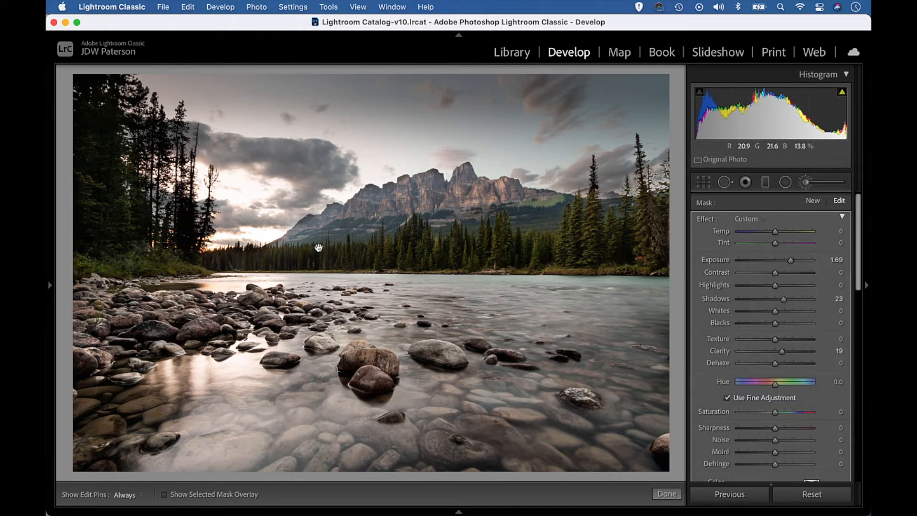
key("Delete")
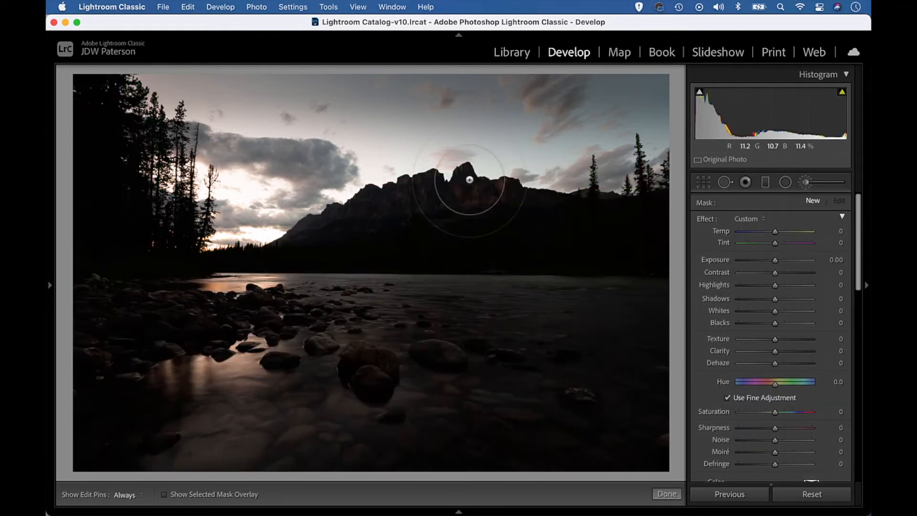
left_click(806, 182)
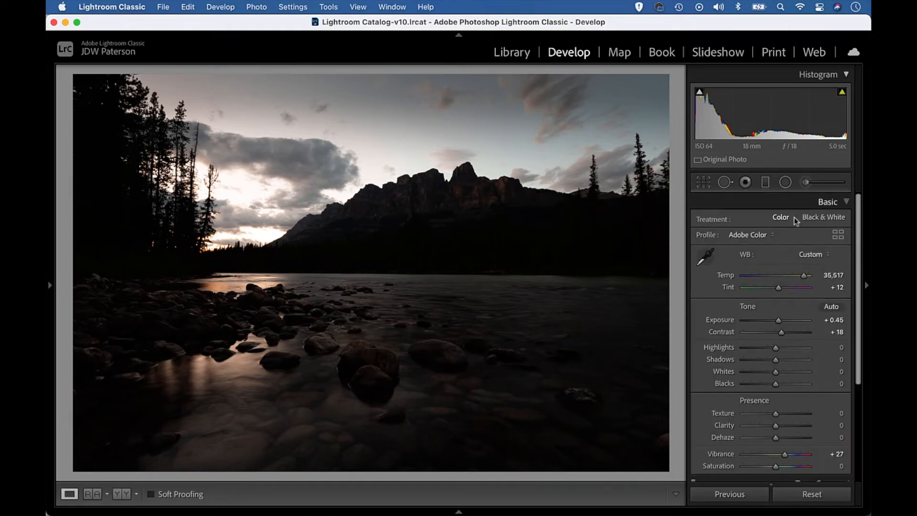
Step: Set the whole photo's exposure to +2.85, contrast to +32, highlights to −45, clarity to +17 and saturation to +39
left_click_drag(777, 320, 760, 348)
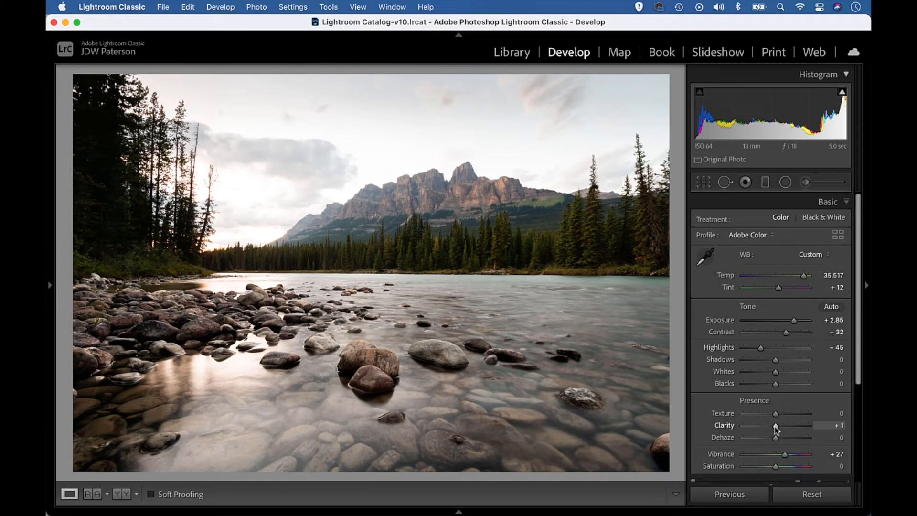
left_click_drag(776, 428, 782, 428)
left_click_drag(777, 466, 789, 466)
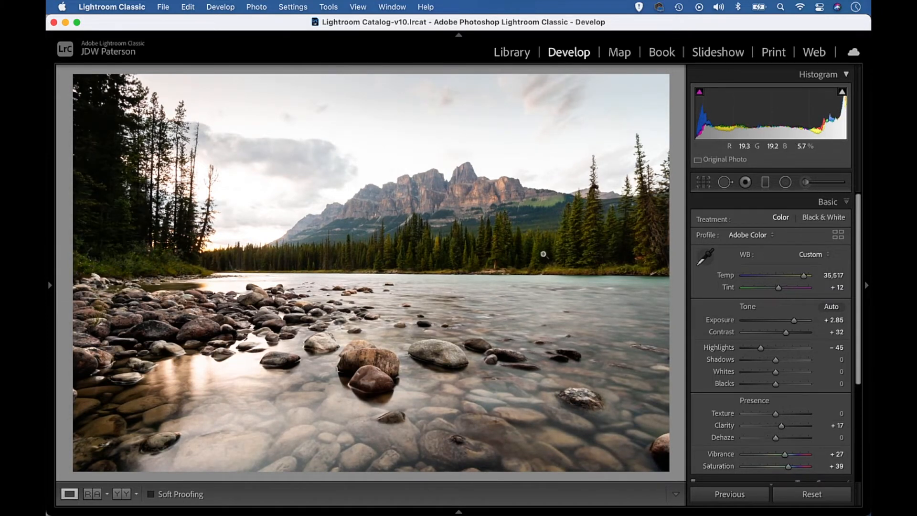
Step: Replace the existing sky gradient with a new graduated filter down to the tree line, using exposure −0.94 and shadows 61
left_click(764, 185)
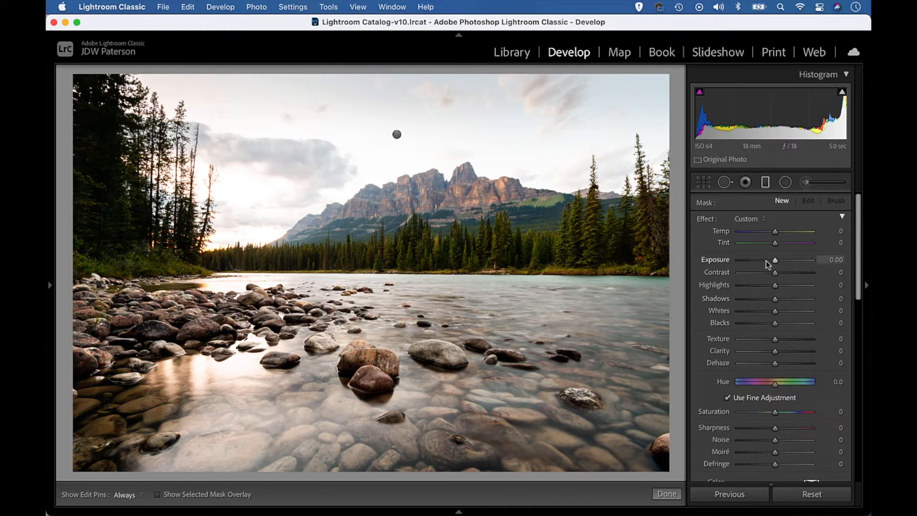
left_click_drag(425, 153, 426, 247)
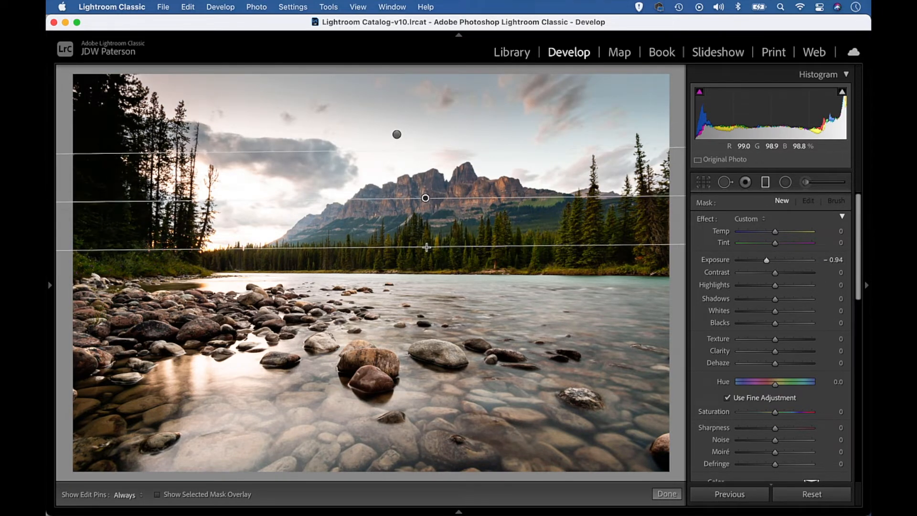
left_click(397, 135)
key("Delete")
left_click(425, 198)
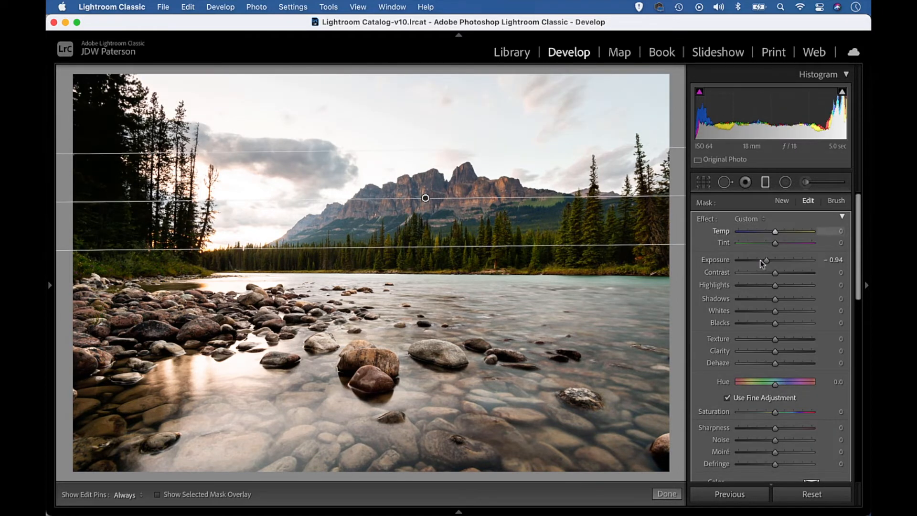
left_click_drag(775, 299, 797, 300)
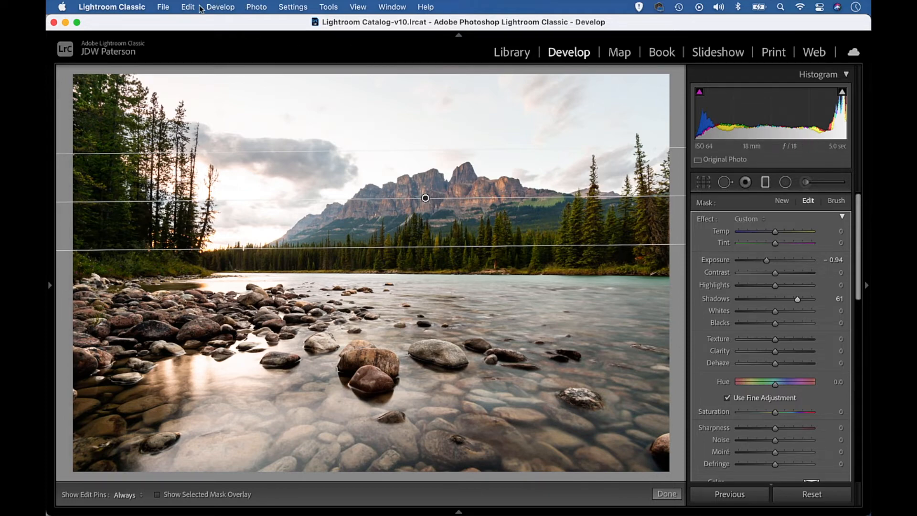
Step: Open the photo as a Smart Object in Photoshop and duplicate its layer as a new Smart Object via Copy
left_click(251, 8)
mouse_move(329, 81)
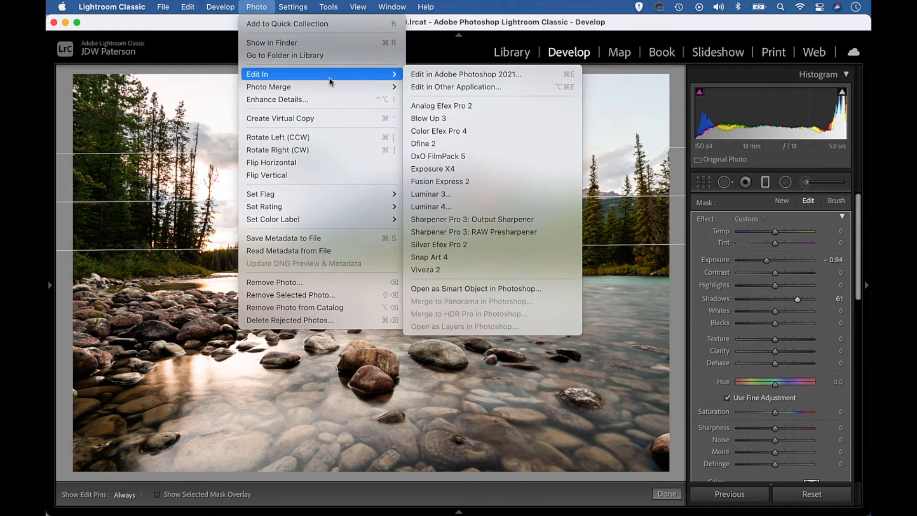
left_click(525, 292)
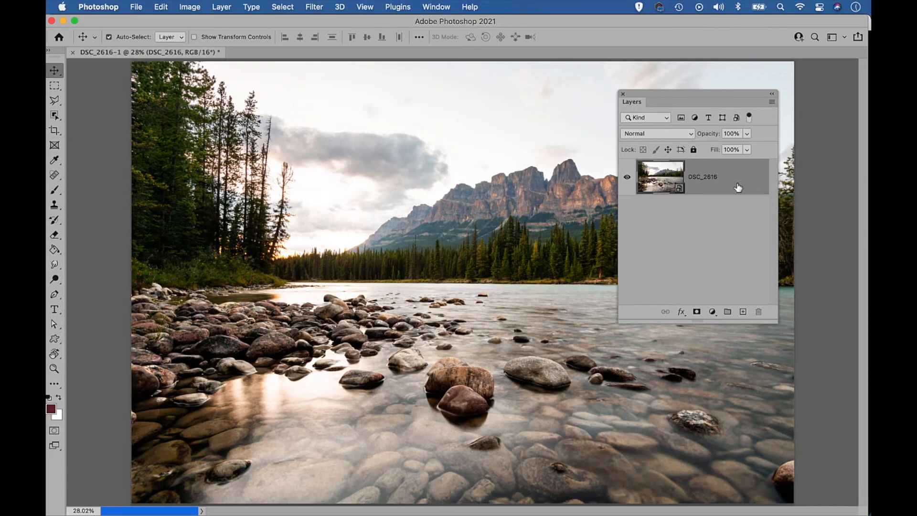
right_click(738, 182)
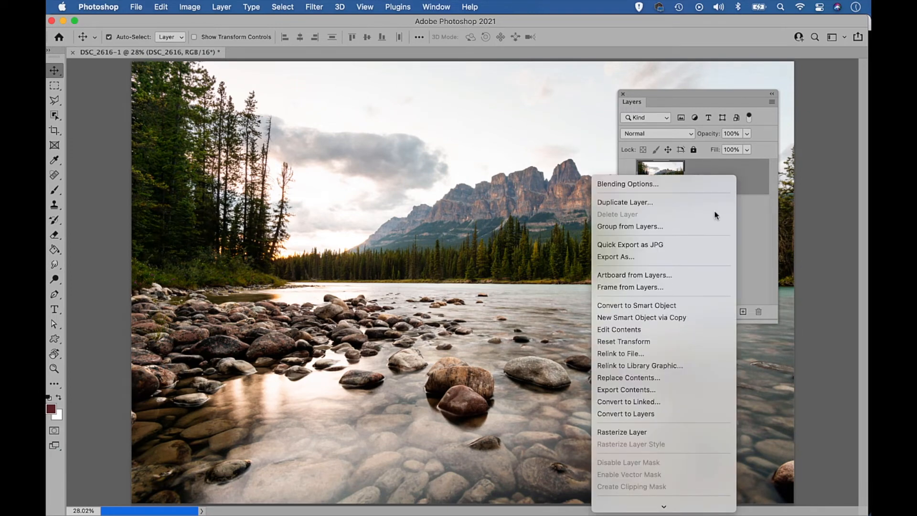
left_click(692, 319)
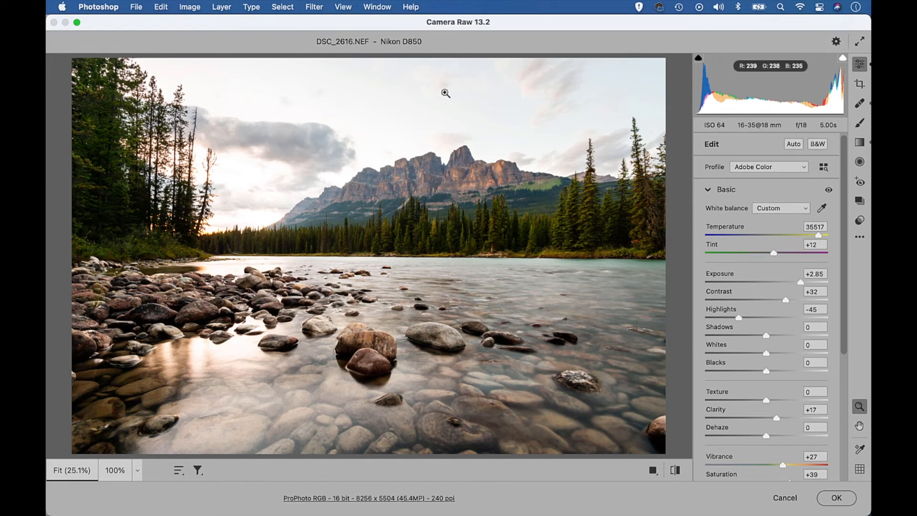
Step: In Camera Raw, give the copied layer exposure −0.10, highlights −18, vibrance +47, temperature 42000 and tint +16
left_click_drag(753, 284, 763, 285)
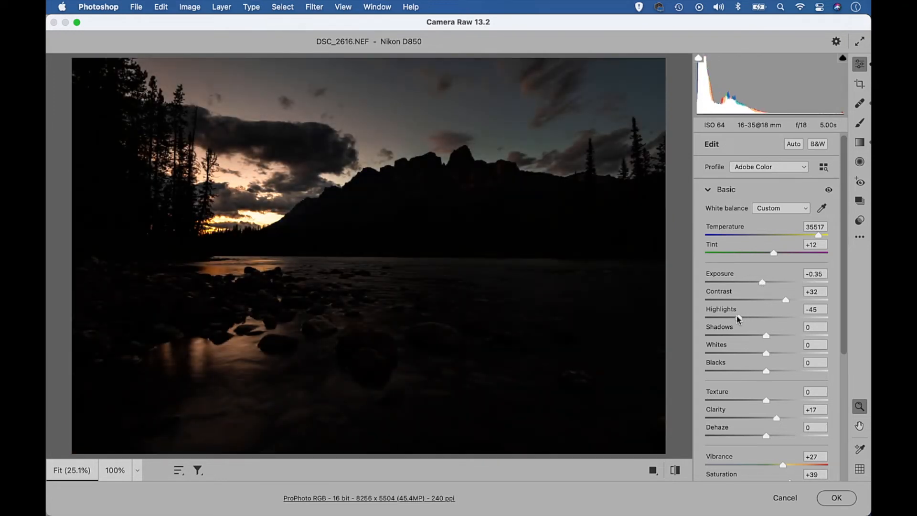
left_click_drag(739, 319, 756, 321)
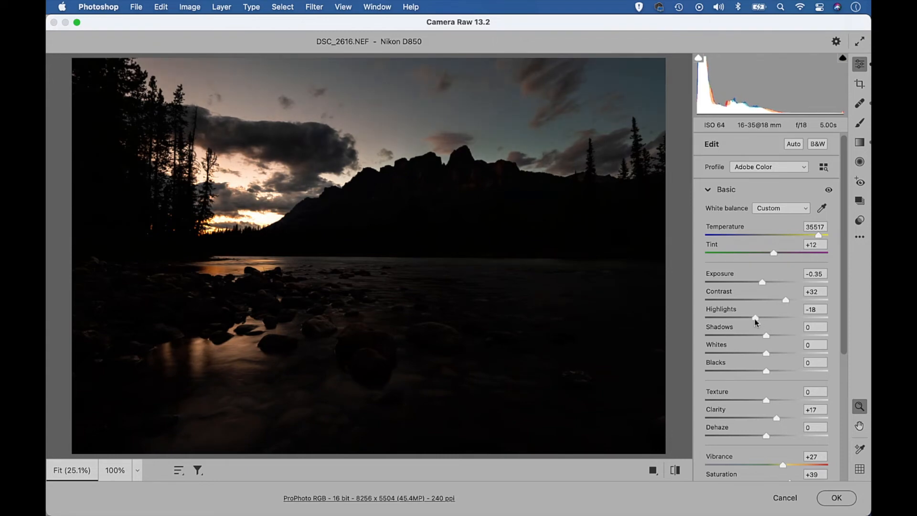
left_click_drag(763, 282, 764, 286)
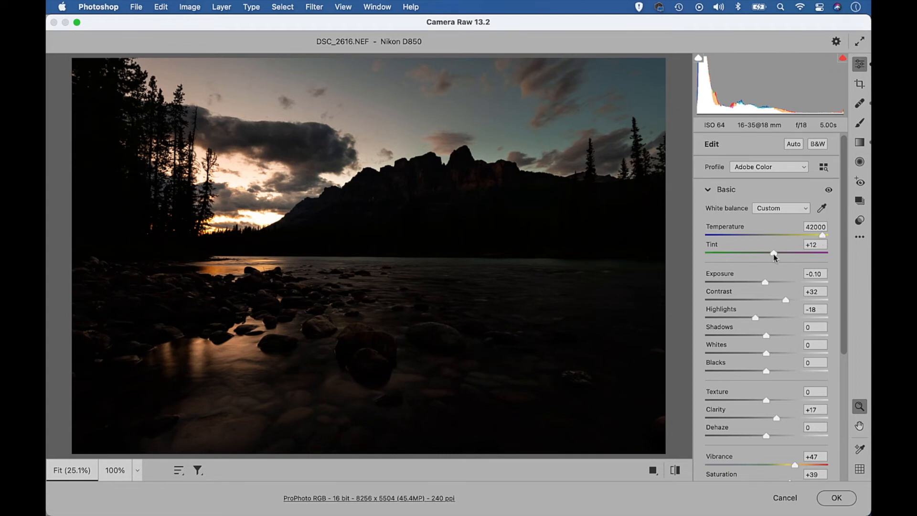
left_click_drag(775, 257, 777, 257)
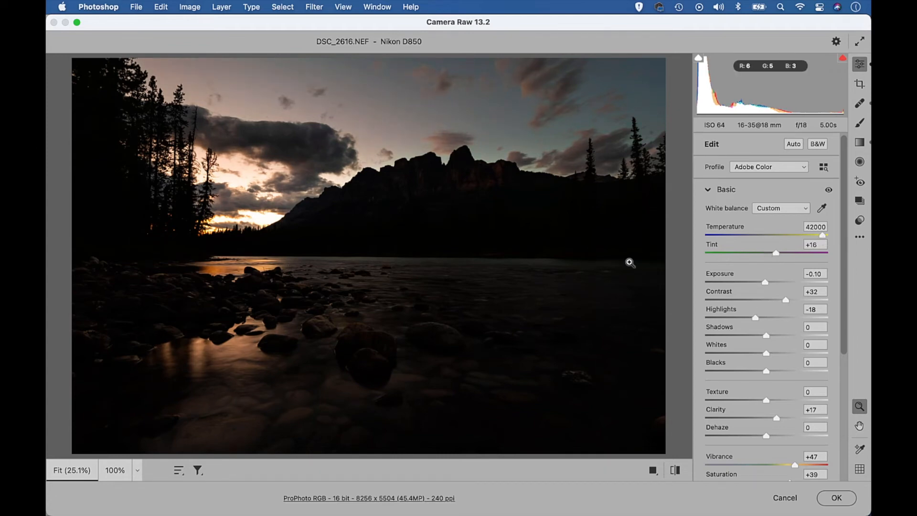
left_click(835, 498)
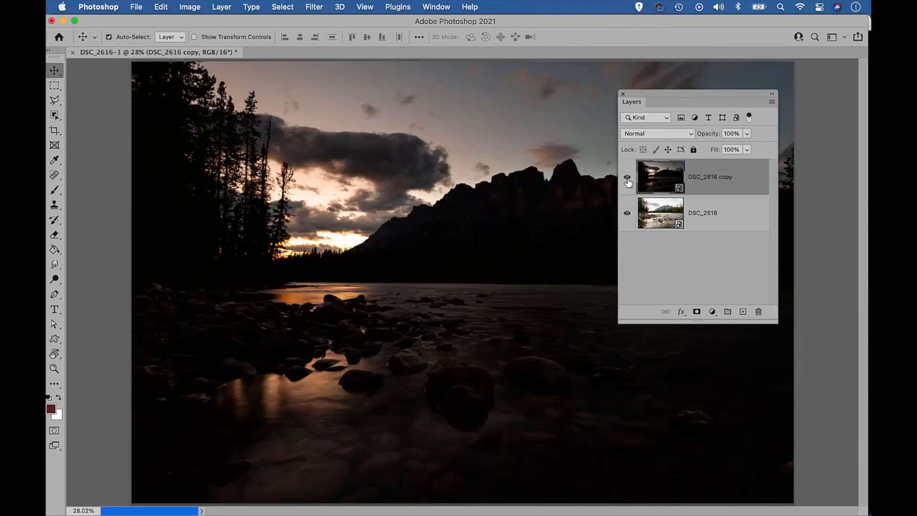
Step: Compare the dark and bright versions, hide the dark copy, and select the sky on the bright DSC_2616 layer
left_click(627, 177)
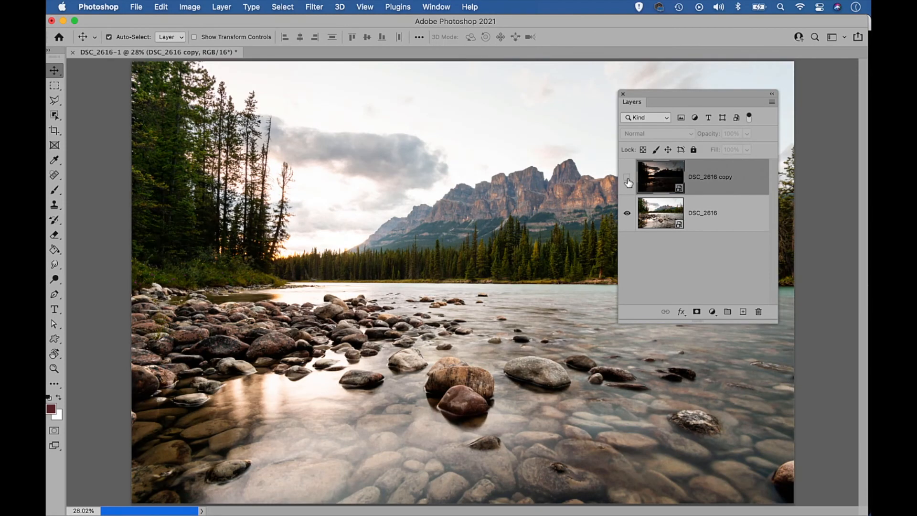
left_click(627, 178)
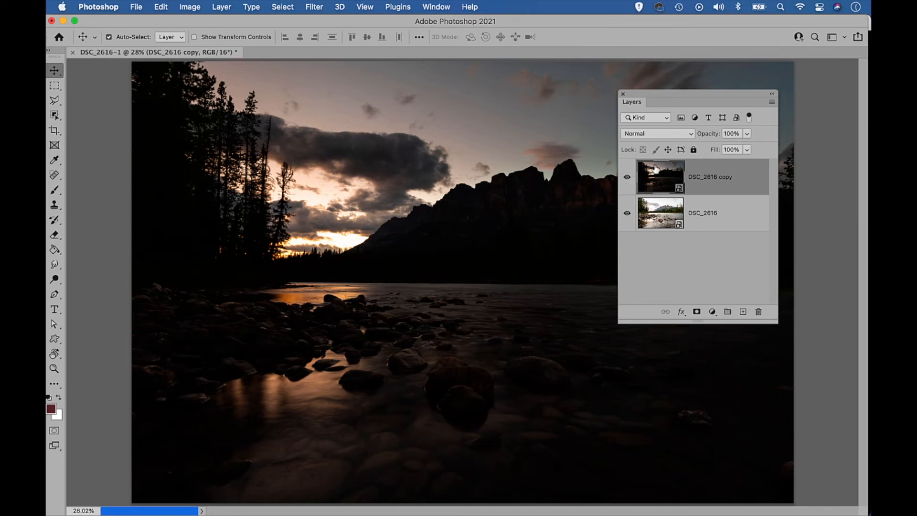
left_click(627, 178)
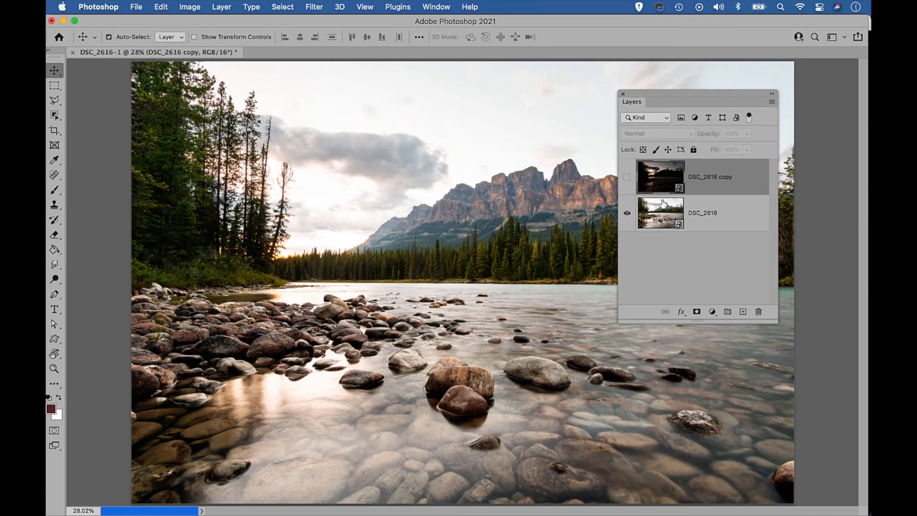
left_click(676, 214)
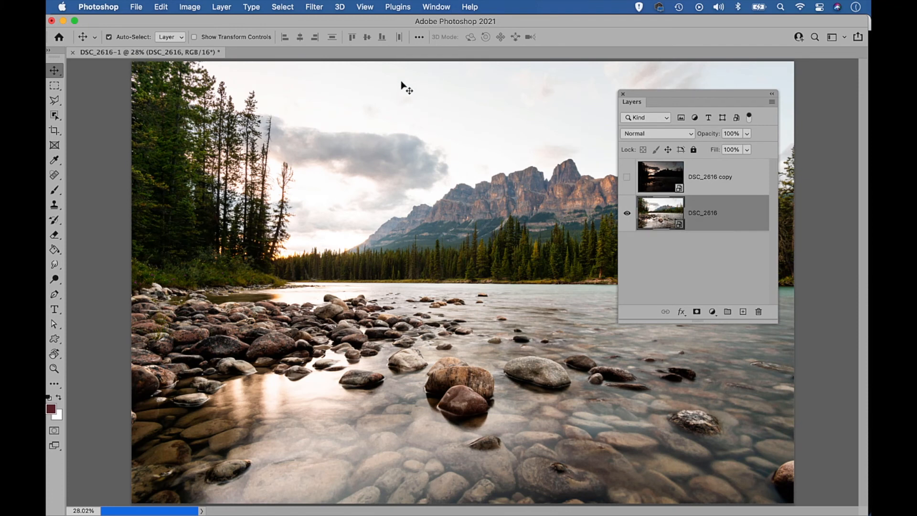
left_click(283, 6)
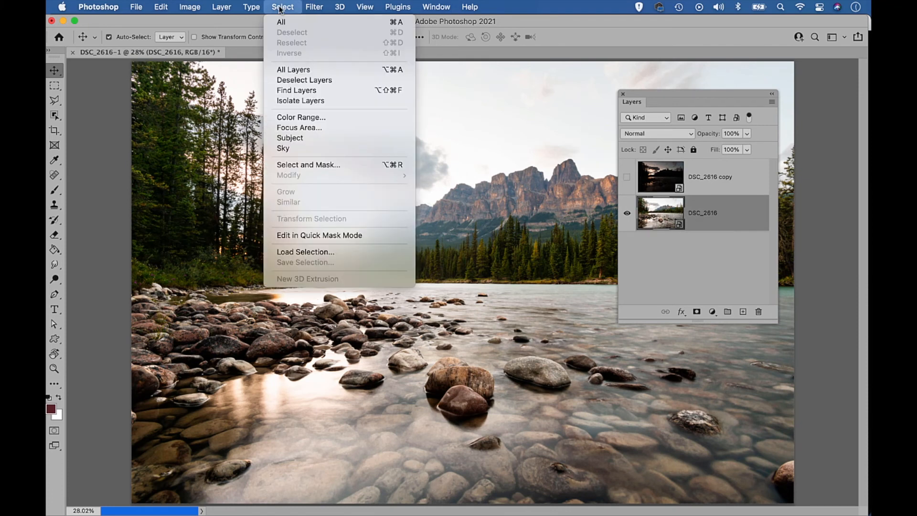
left_click(312, 149)
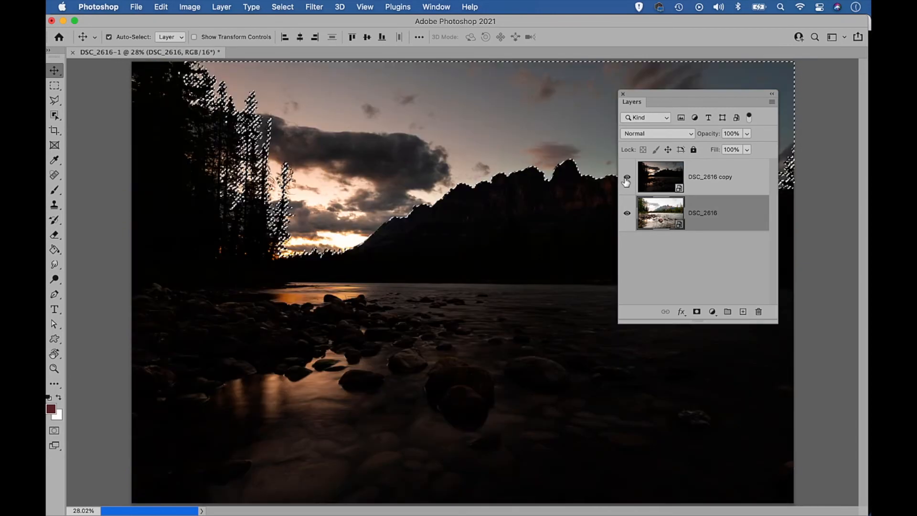
Step: Show the dark DSC_2616 copy layer and mask it to the selected sky
left_click(627, 177)
left_click(651, 181)
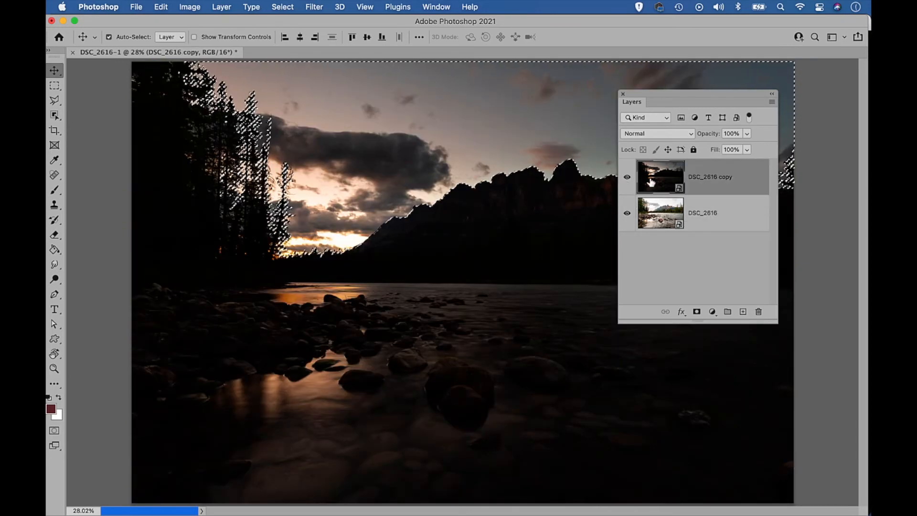
left_click(697, 313)
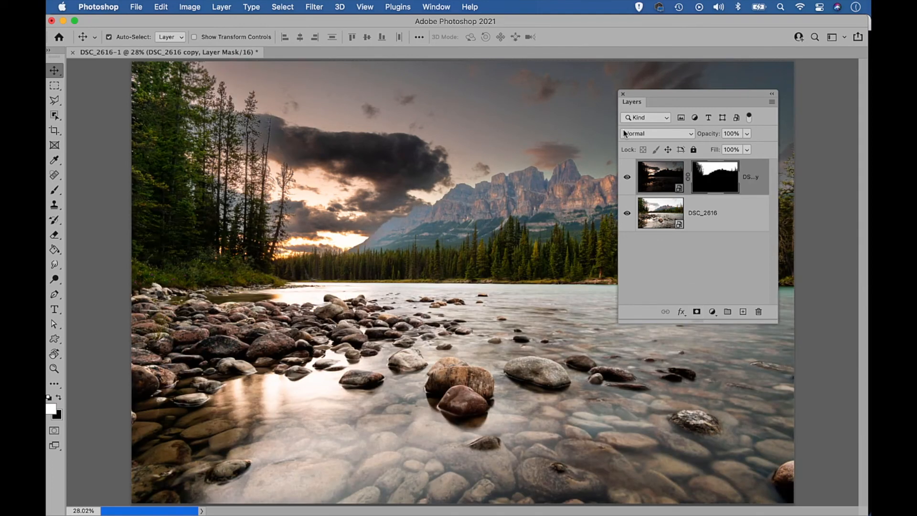
Step: Lower the masked dark sky layer's opacity to 81%
left_click_drag(641, 94, 635, 219)
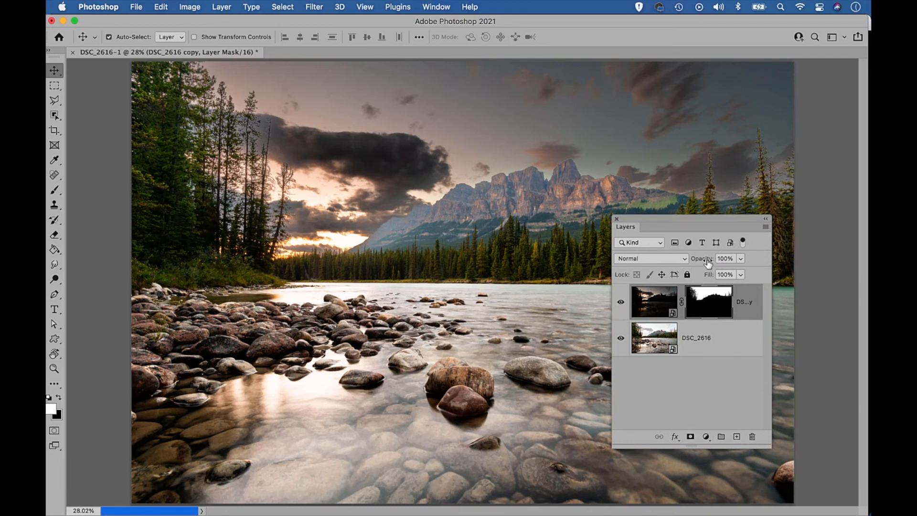
left_click_drag(708, 262, 686, 260)
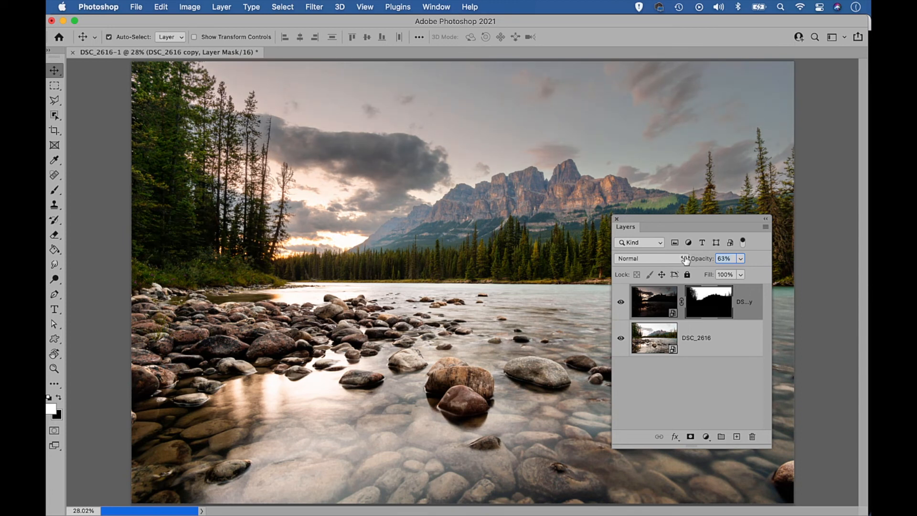
left_click_drag(685, 260, 694, 260)
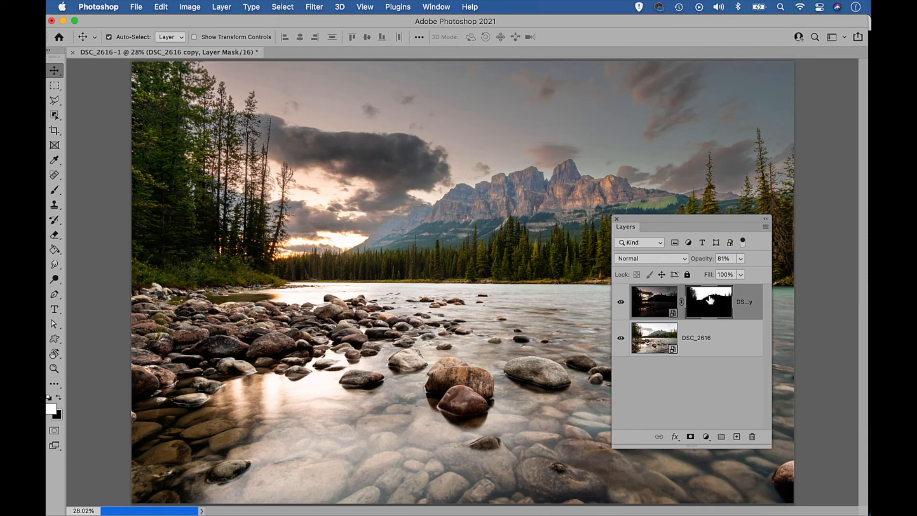
Step: Soften the sky mask along the horizon and mountain edge by painting black with a 2000 px brush at 20% opacity
left_click(54, 190)
left_click(59, 397)
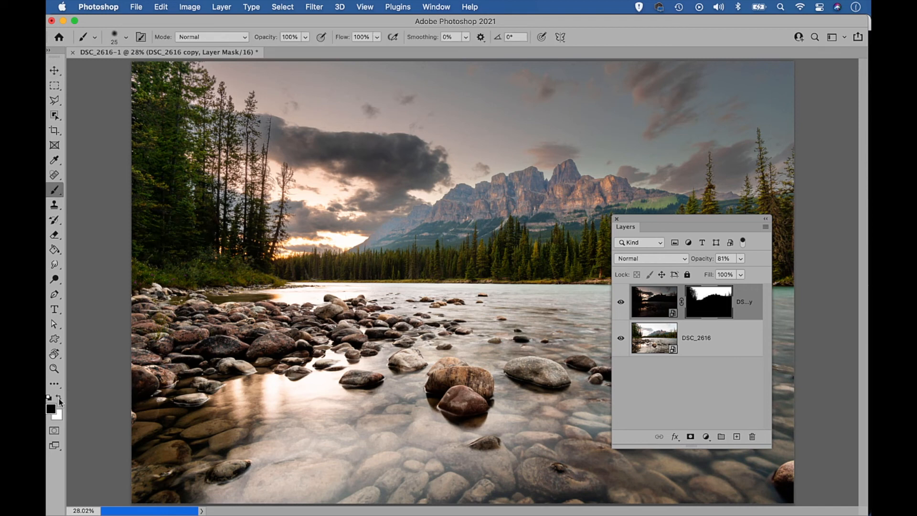
key("bracketright")
key("bracketright")
key("bracketright")
key("bracketright")
key("bracketright")
key("bracketright")
key("bracketright")
key("bracketright")
key("bracketright")
key("bracketright")
key("bracketright")
key("2")
key("bracketright")
key("bracketright")
key("bracketright")
key("bracketright")
key("bracketright")
key("bracketright")
key("bracketright")
key("bracketright")
key("bracketright")
key("bracketright")
key("bracketright")
key("bracketright")
key("bracketright")
key("bracketright")
key("bracketright")
key("bracketright")
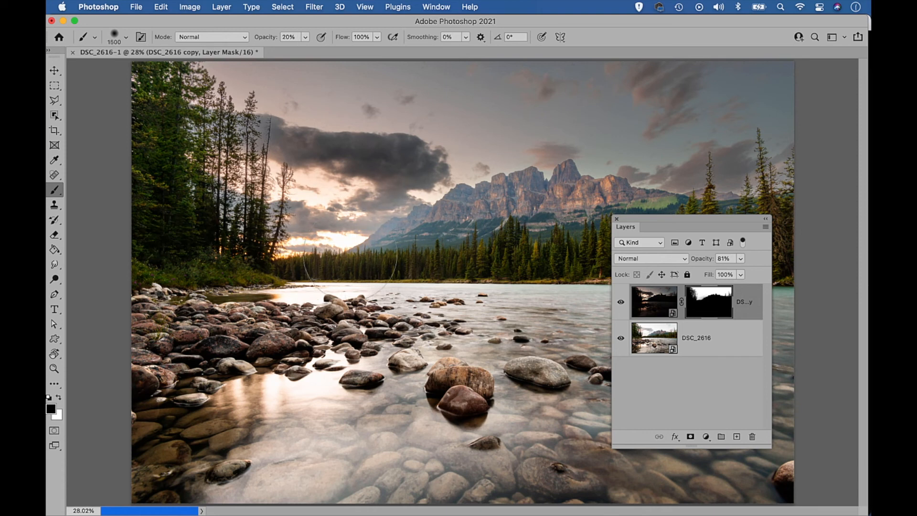
key("bracketright")
key("bracketright")
key("bracketright")
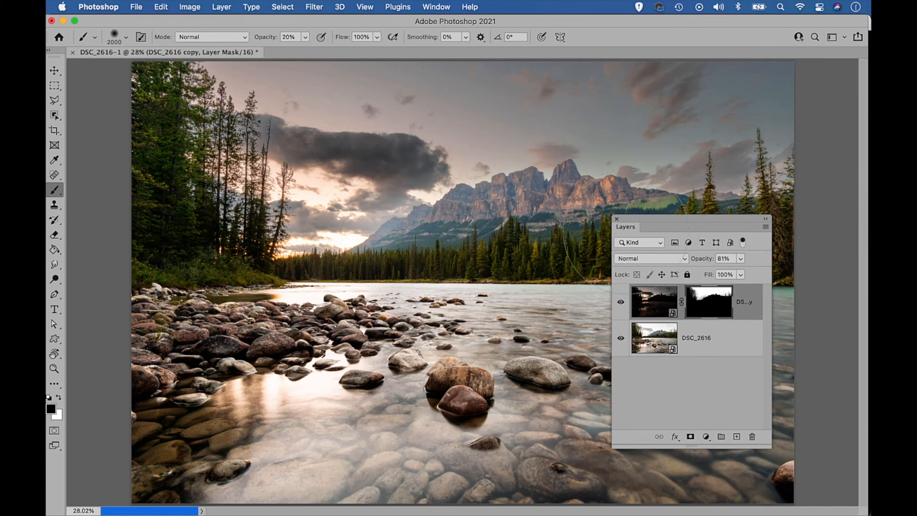
key("bracketright")
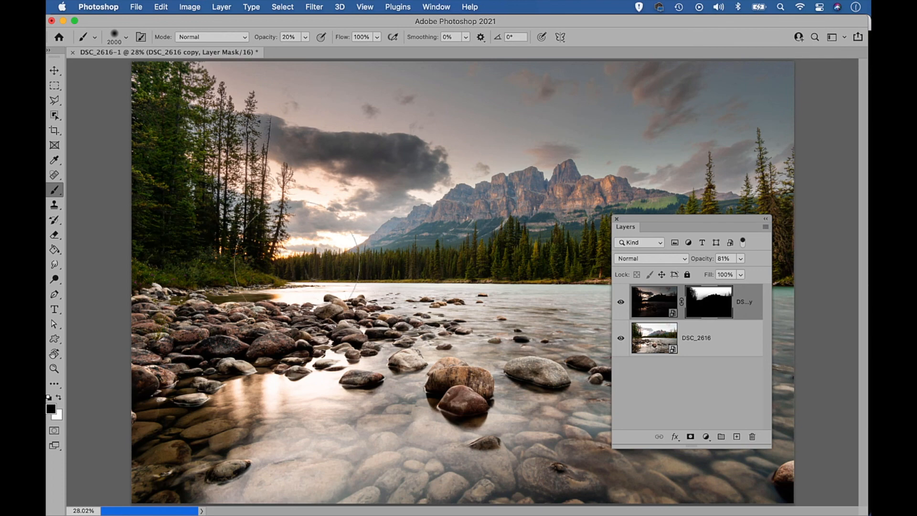
Step: Compare the image with and without the masked sky layer, and clear the layer list away from the photo
left_click_drag(621, 224, 671, 224)
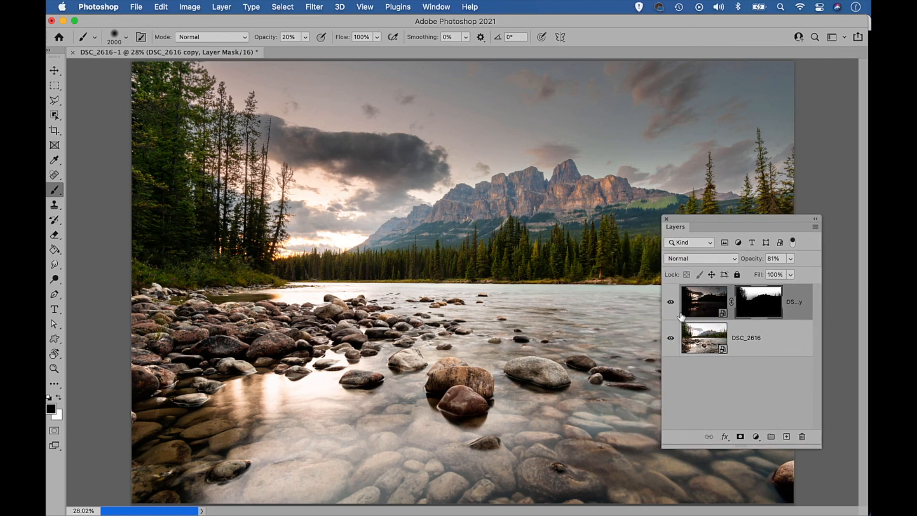
left_click(670, 301)
left_click(671, 301)
left_click(666, 218)
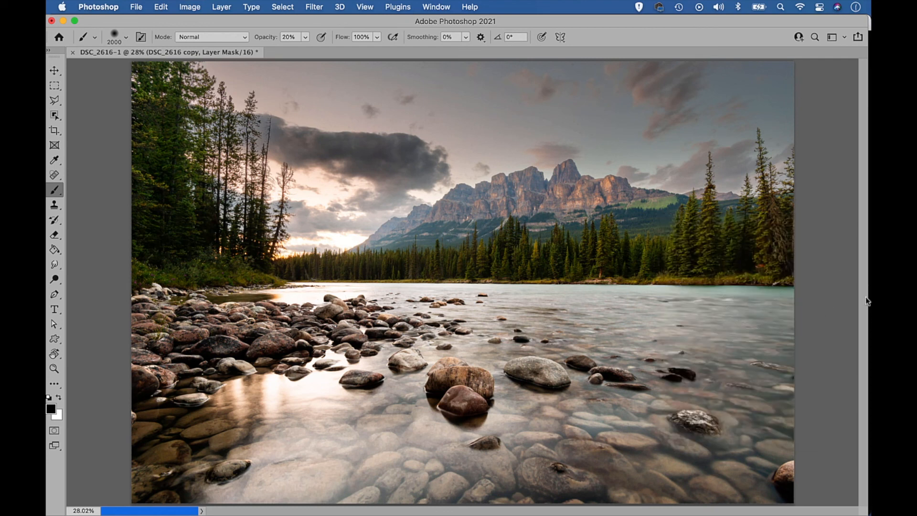